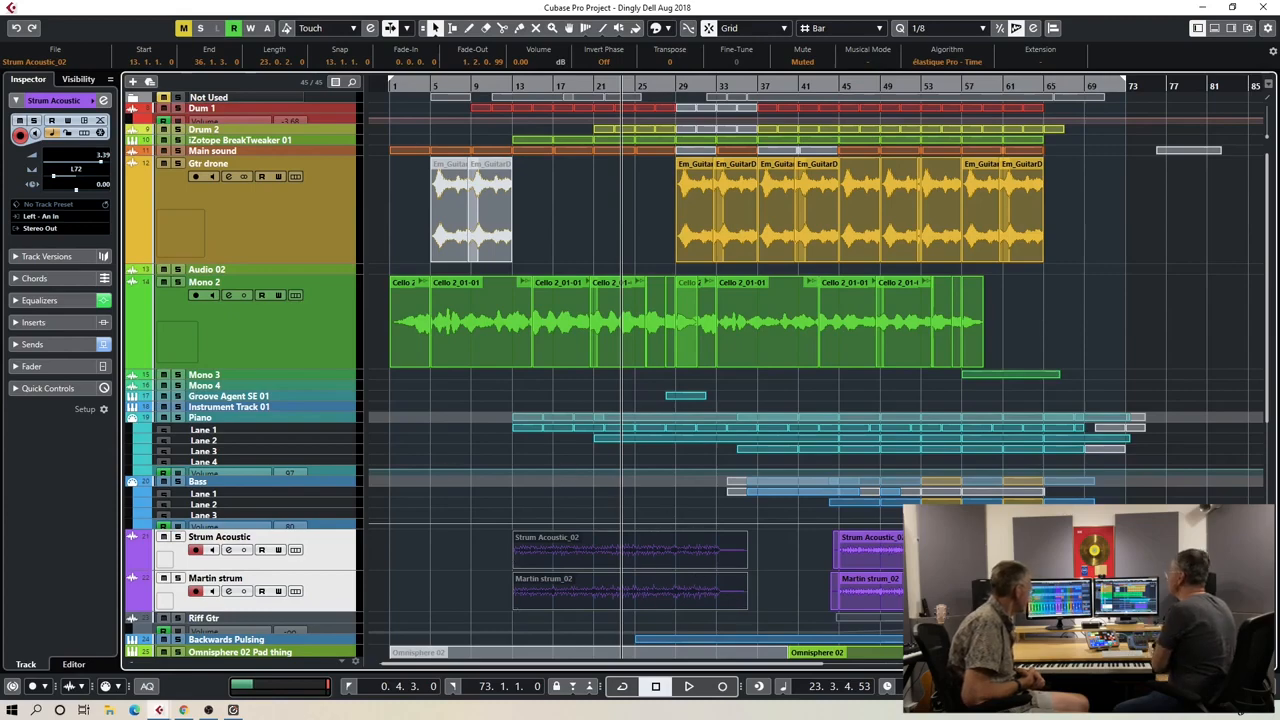
Route the selected Strum Acoustic and Martin strum channels to a new stereo group channel named Gtrs in the mixer.
{"action": "key", "text": "F3"}
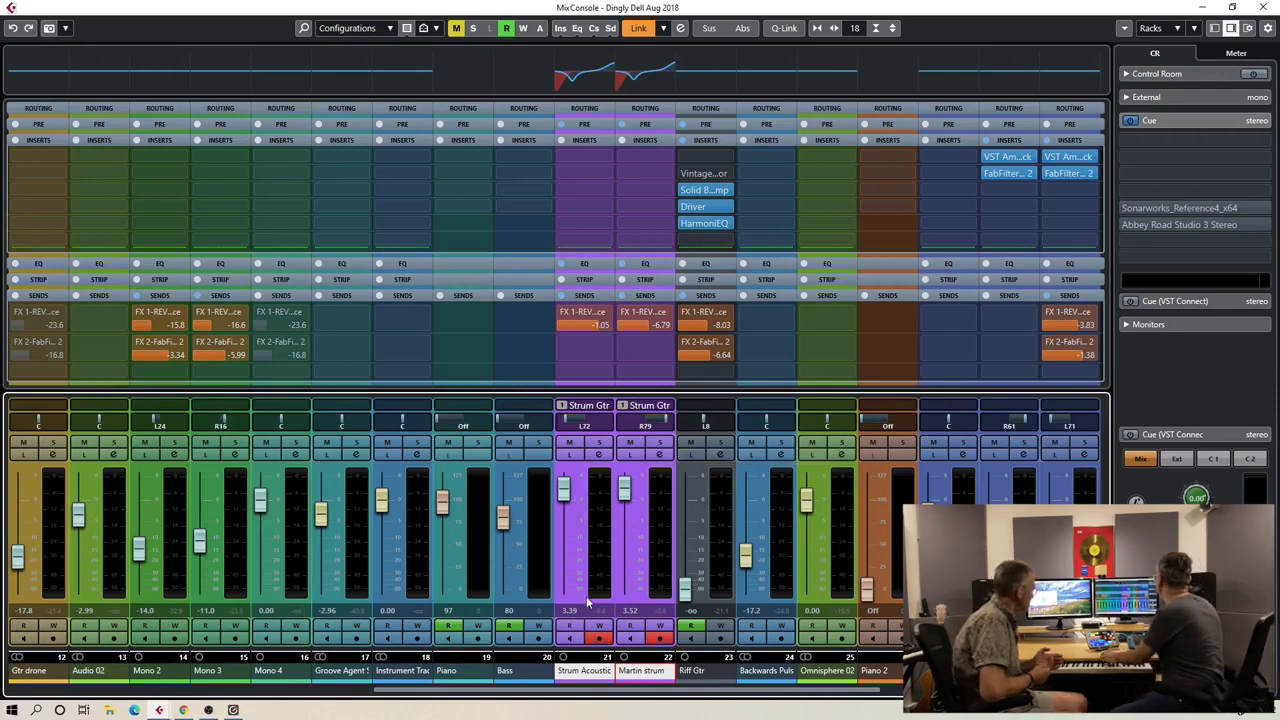
{"action": "right_click", "coordinate": [588, 674]}
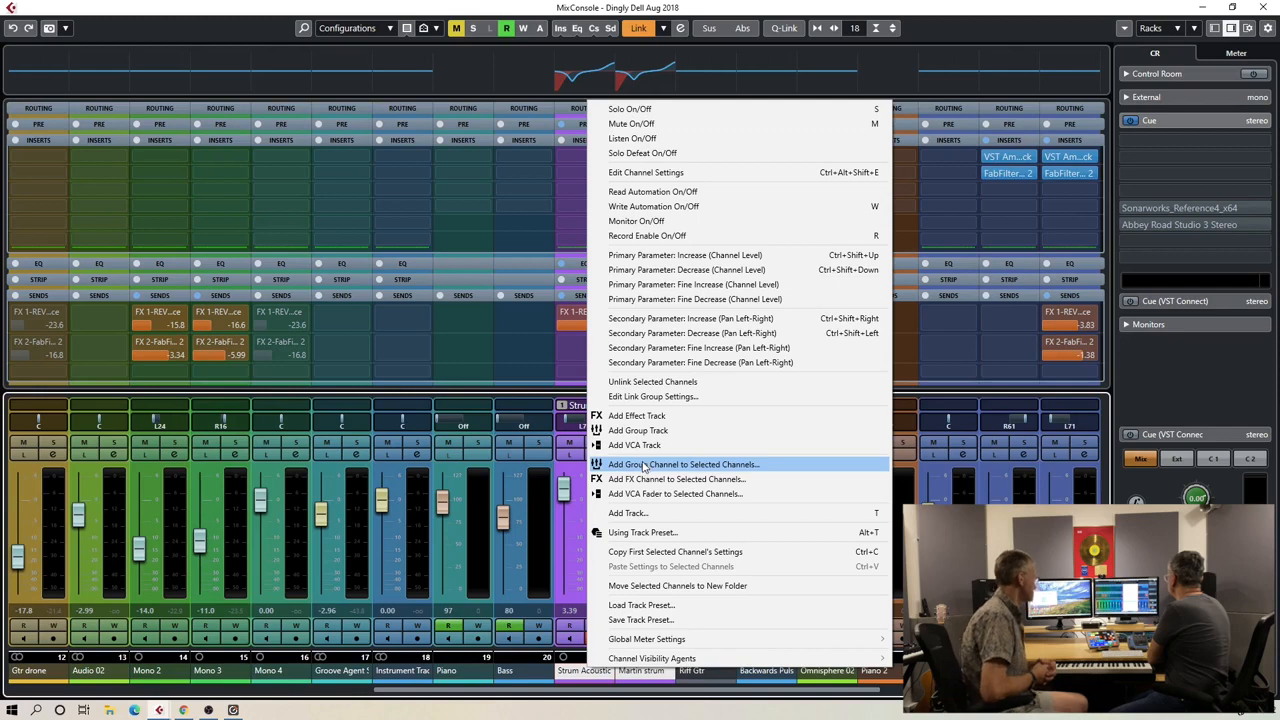
{"action": "left_click", "coordinate": [720, 466]}
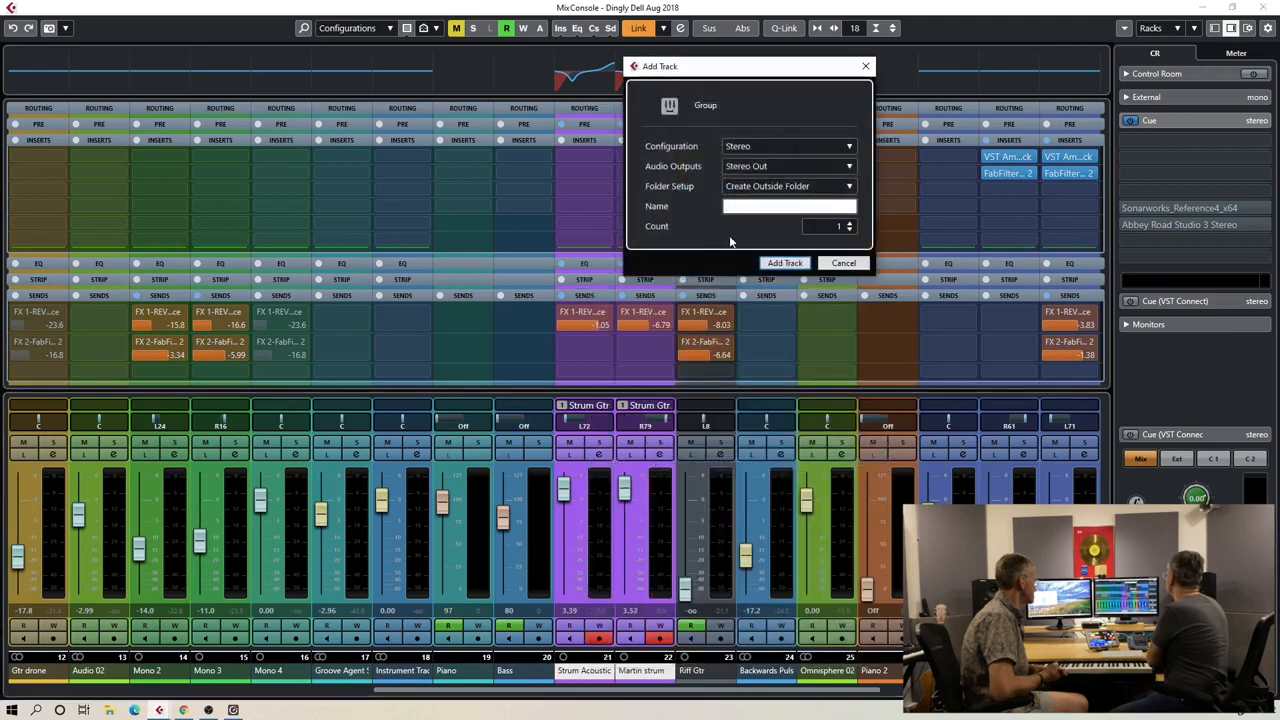
{"action": "type", "text": "Gtrs"}
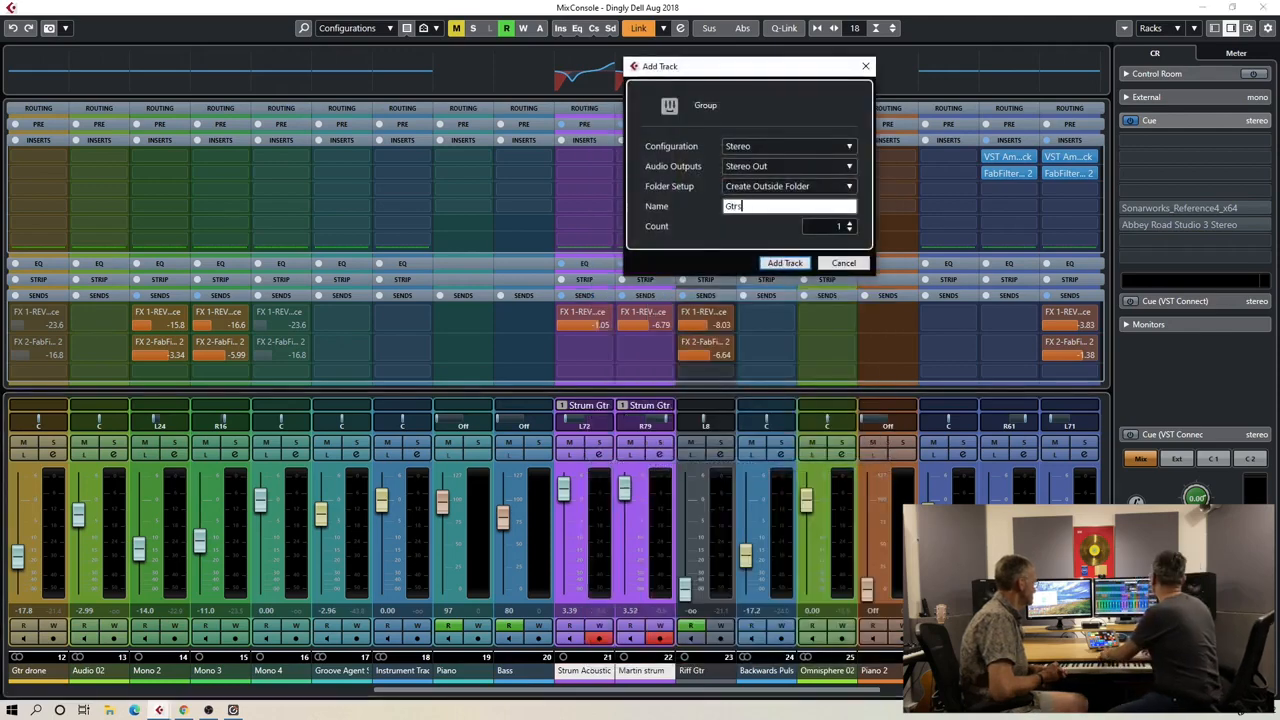
{"action": "key", "text": "Return"}
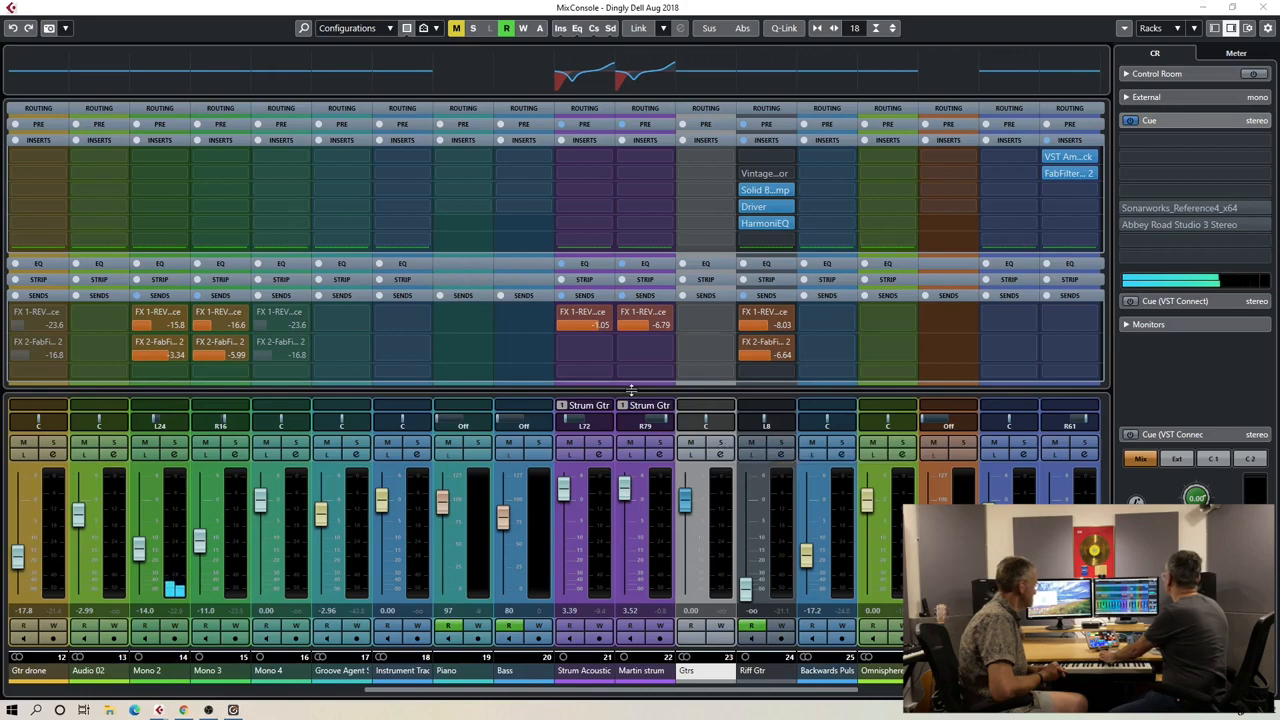
Unmute the Strum Acoustic_02 and Martin strum_02 events in the project and solo both strum tracks for playback.
{"action": "left_click_drag", "start_coordinate": [1070, 13], "coordinate": [0, 80]}
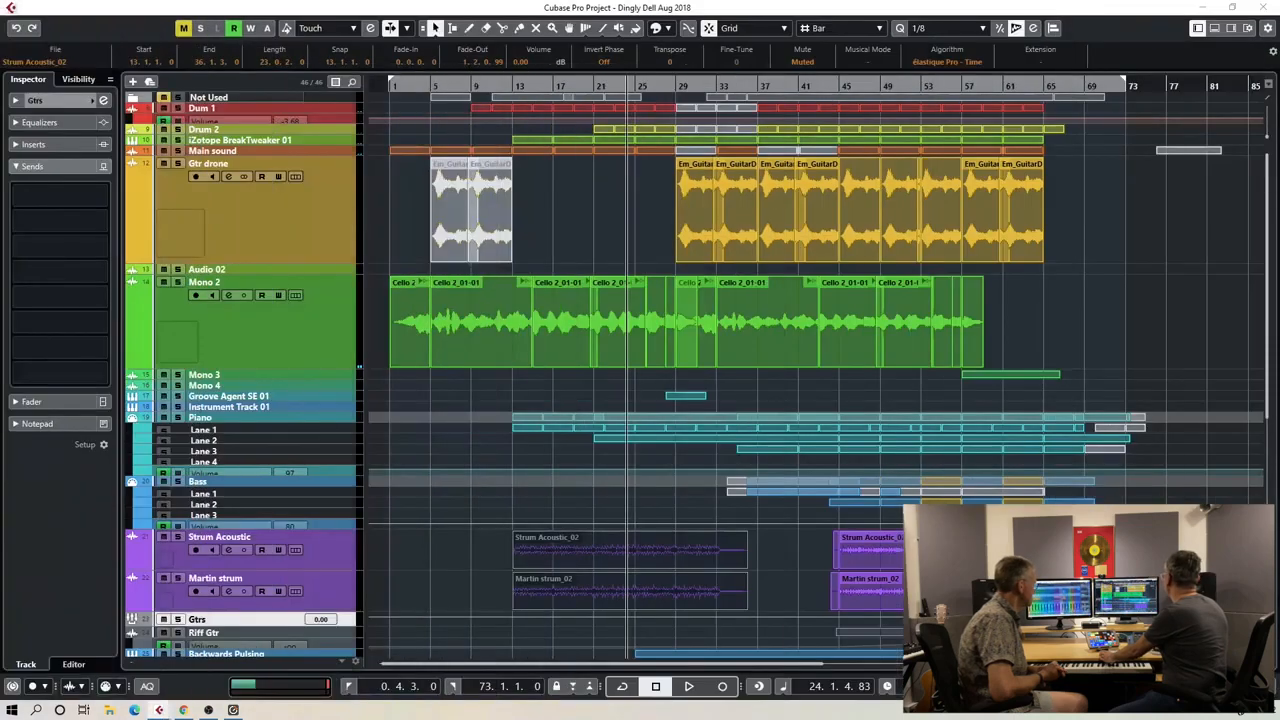
{"action": "left_click_drag", "start_coordinate": [494, 557], "coordinate": [567, 600]}
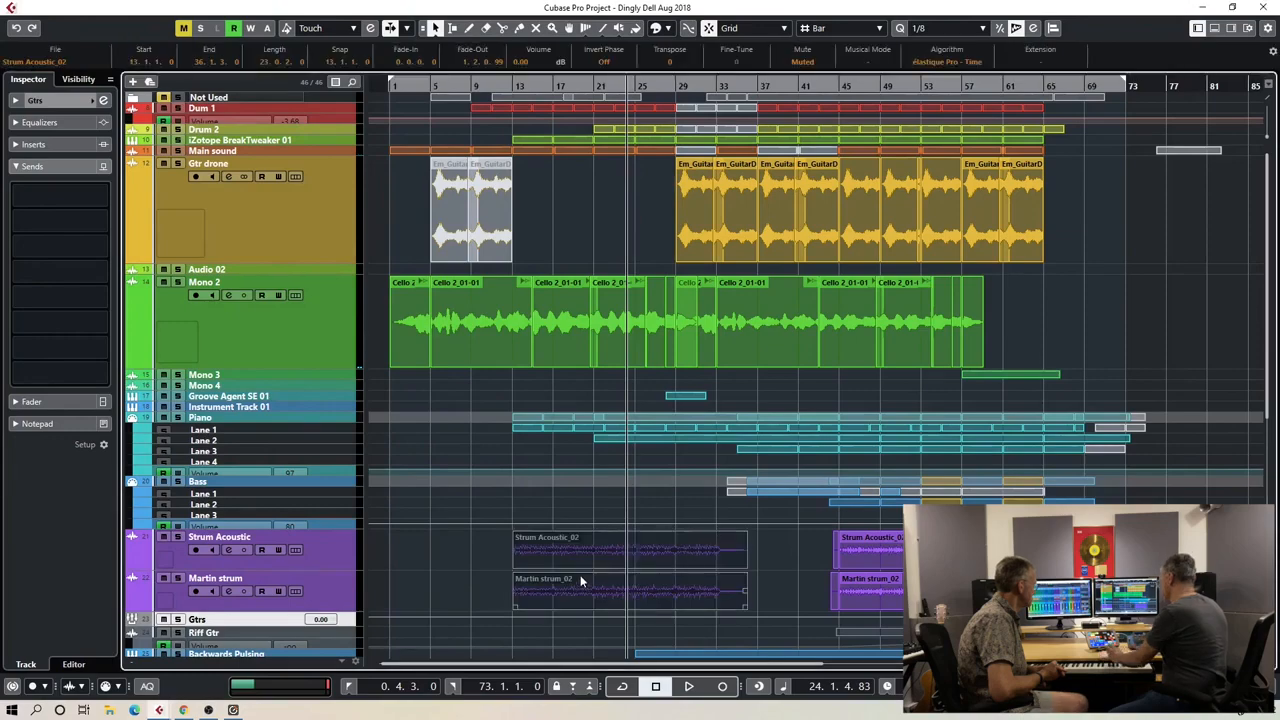
{"action": "key", "text": "alt+m"}
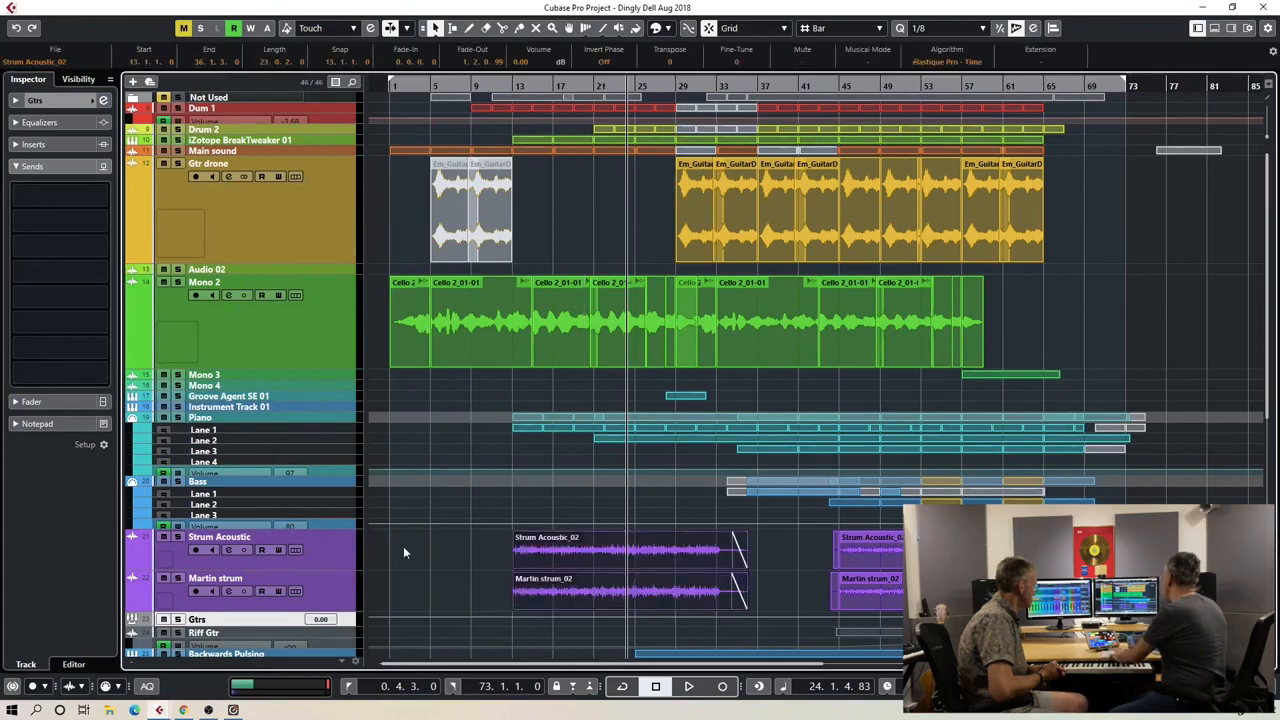
{"action": "left_click", "coordinate": [179, 537]}
{"action": "left_click_drag", "start_coordinate": [0, 78], "coordinate": [830, 2]}
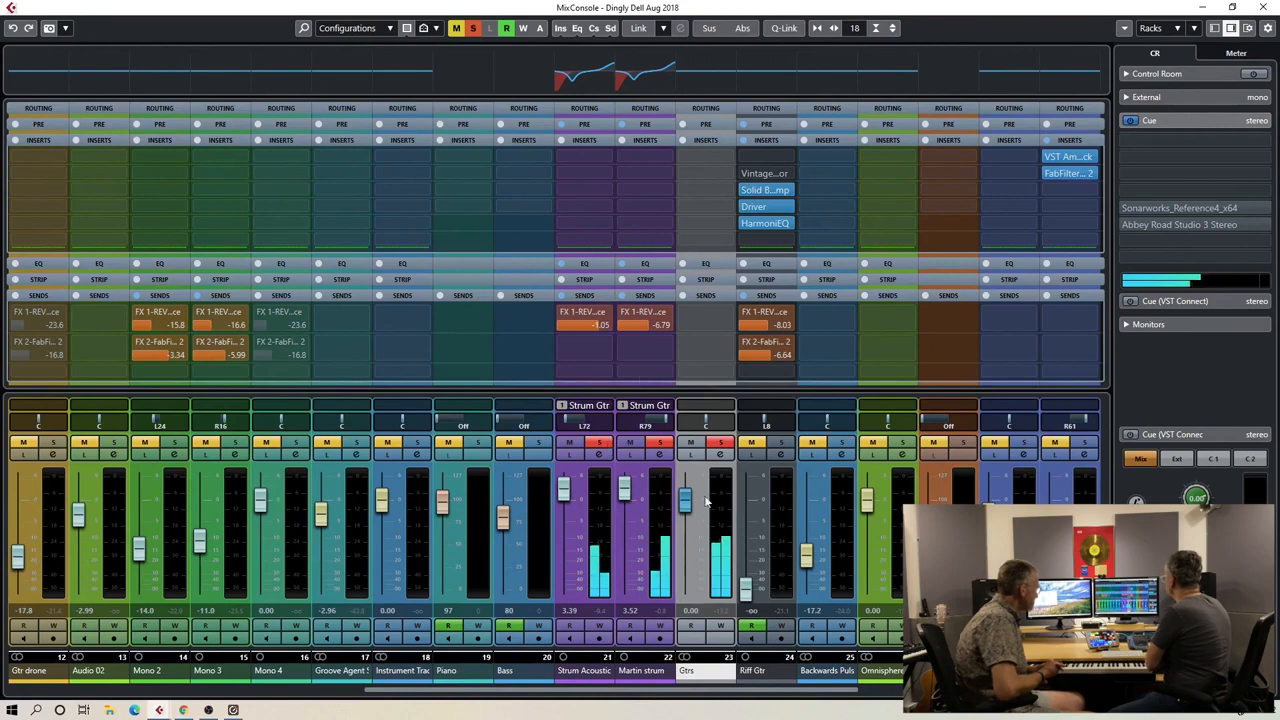
Bypass the FX 1 reverb sends on both strum channels and test the Gtrs fader by fading it out and back to 0.00.
{"action": "mouse_move", "coordinate": [686, 502]}
{"action": "left_mouse_down"}
{"action": "mouse_move", "coordinate": [686, 588]}
{"action": "mouse_move", "coordinate": [685, 509]}
{"action": "left_mouse_up"}
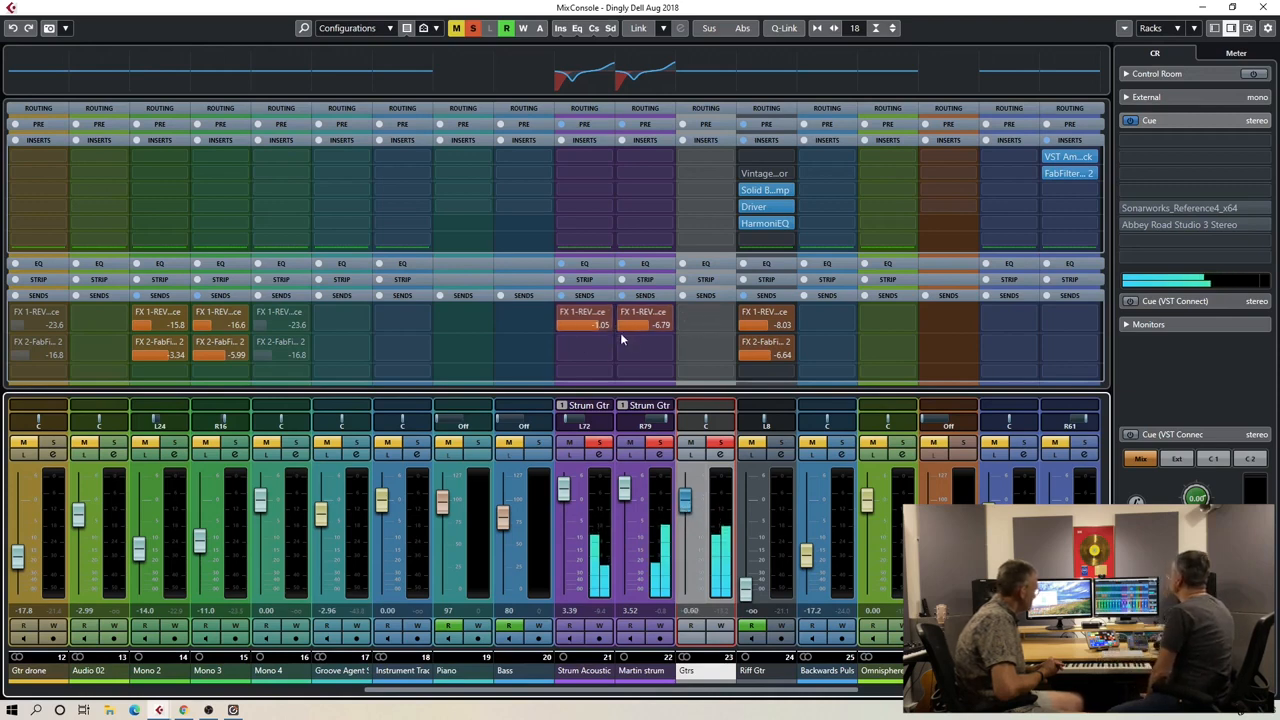
{"action": "left_click", "coordinate": [562, 313]}
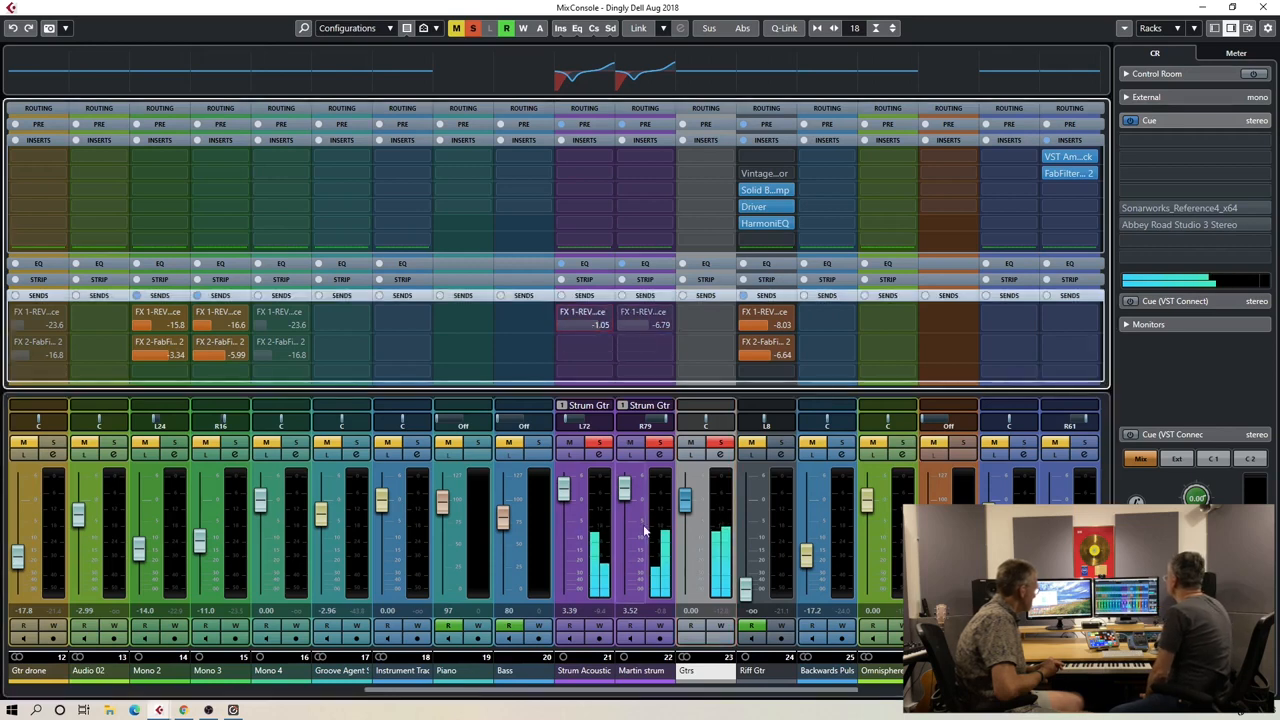
{"action": "left_click_drag", "start_coordinate": [686, 500], "coordinate": [731, 690]}
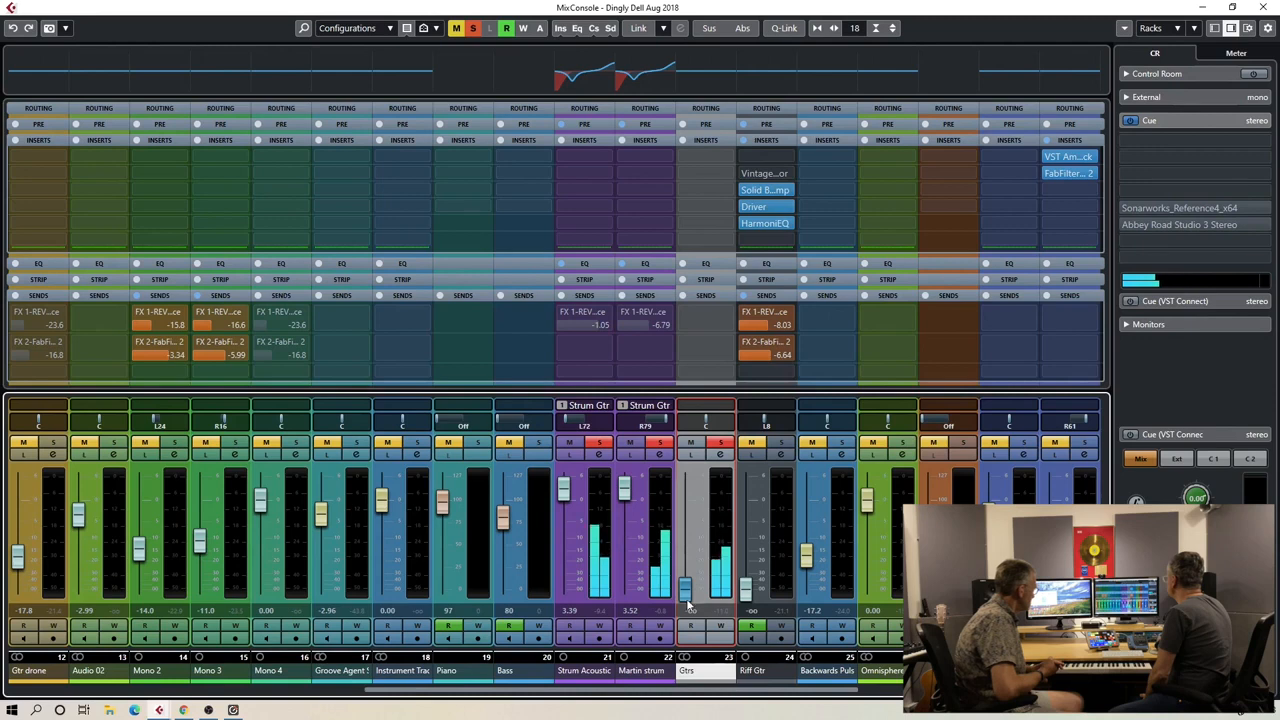
{"action": "left_click_drag", "start_coordinate": [687, 590], "coordinate": [688, 513]}
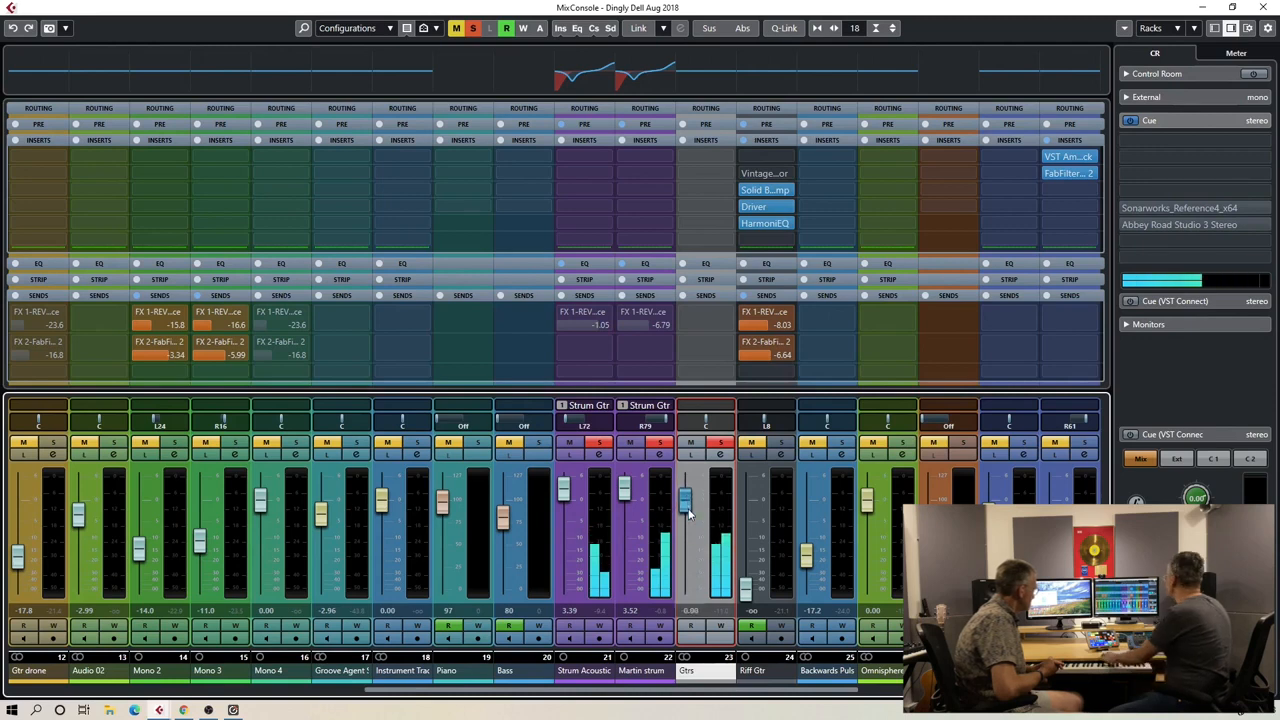
Add an FX 1-REVerence send to the Gtrs channel, set its level to -3.79, and bypass it.
{"action": "left_click", "coordinate": [727, 320]}
{"action": "left_click", "coordinate": [716, 367]}
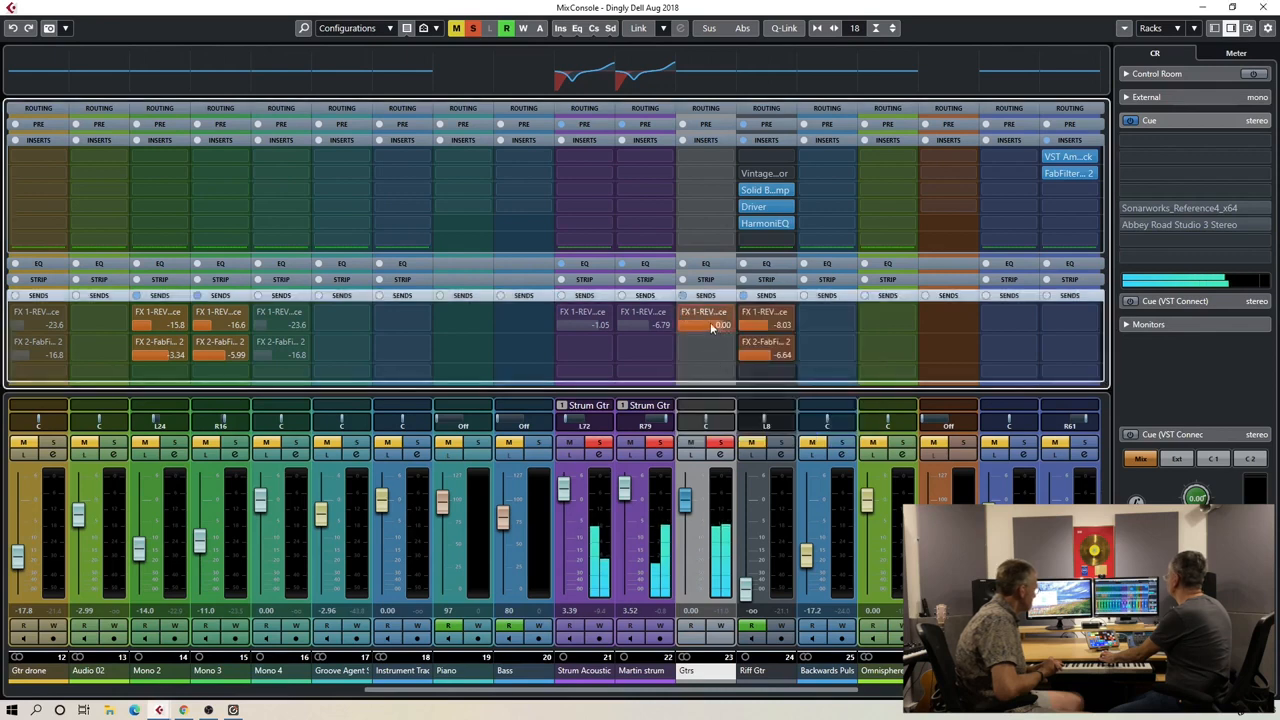
{"action": "left_click_drag", "start_coordinate": [700, 326], "coordinate": [699, 326]}
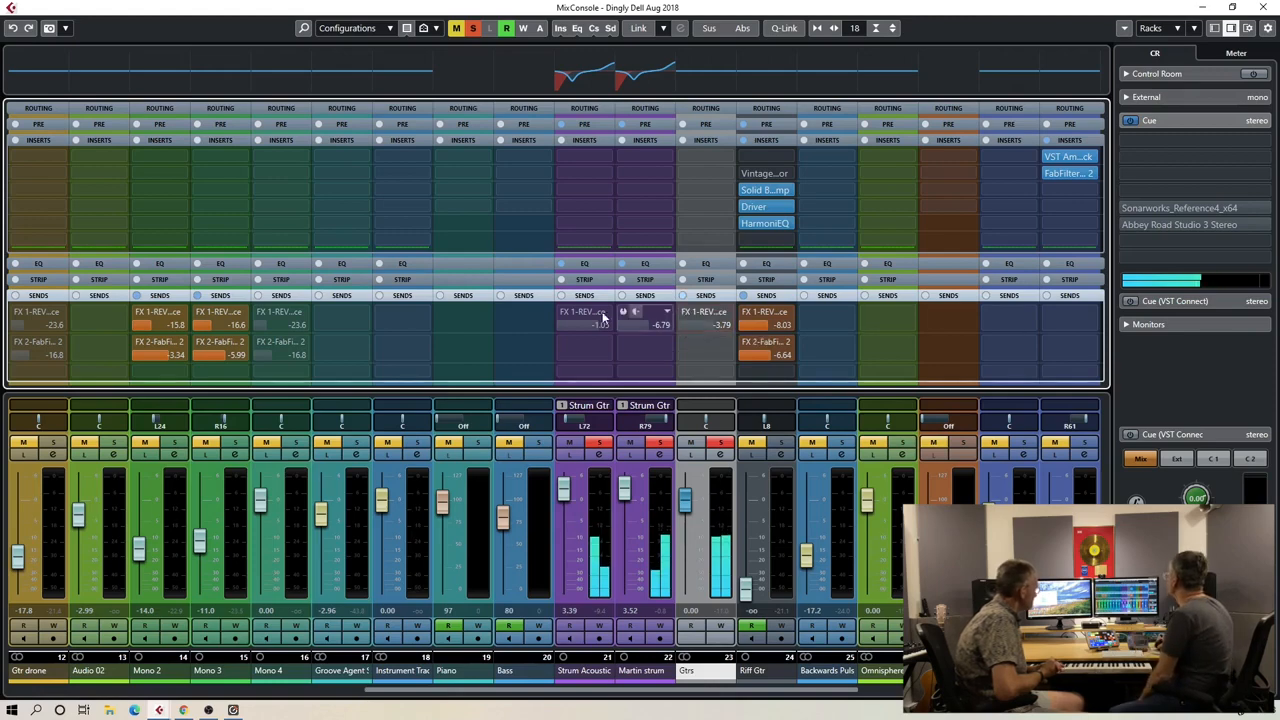
Insert FabFilter Volcano 2 in the first insert slot of the Gtrs channel and load its Clean preset.
{"action": "left_click_drag", "start_coordinate": [871, 10], "coordinate": [418, 70]}
{"action": "key", "text": "F3"}
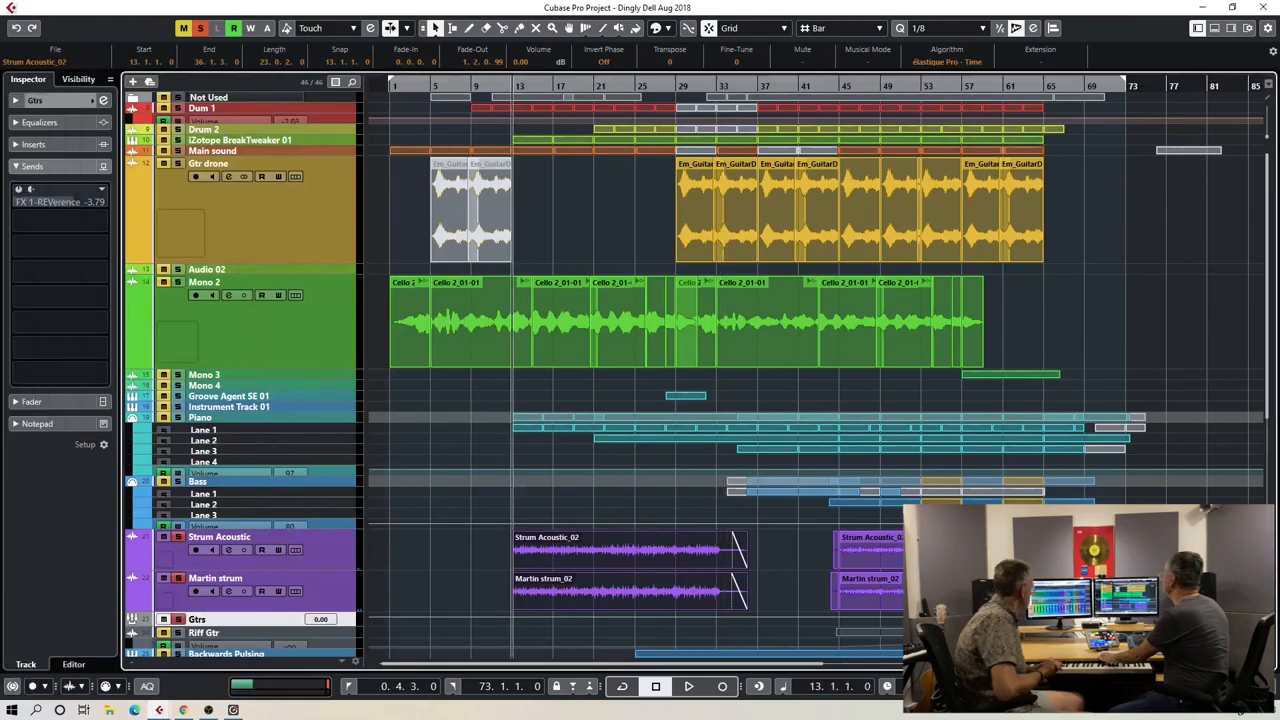
{"action": "key", "text": "F3"}
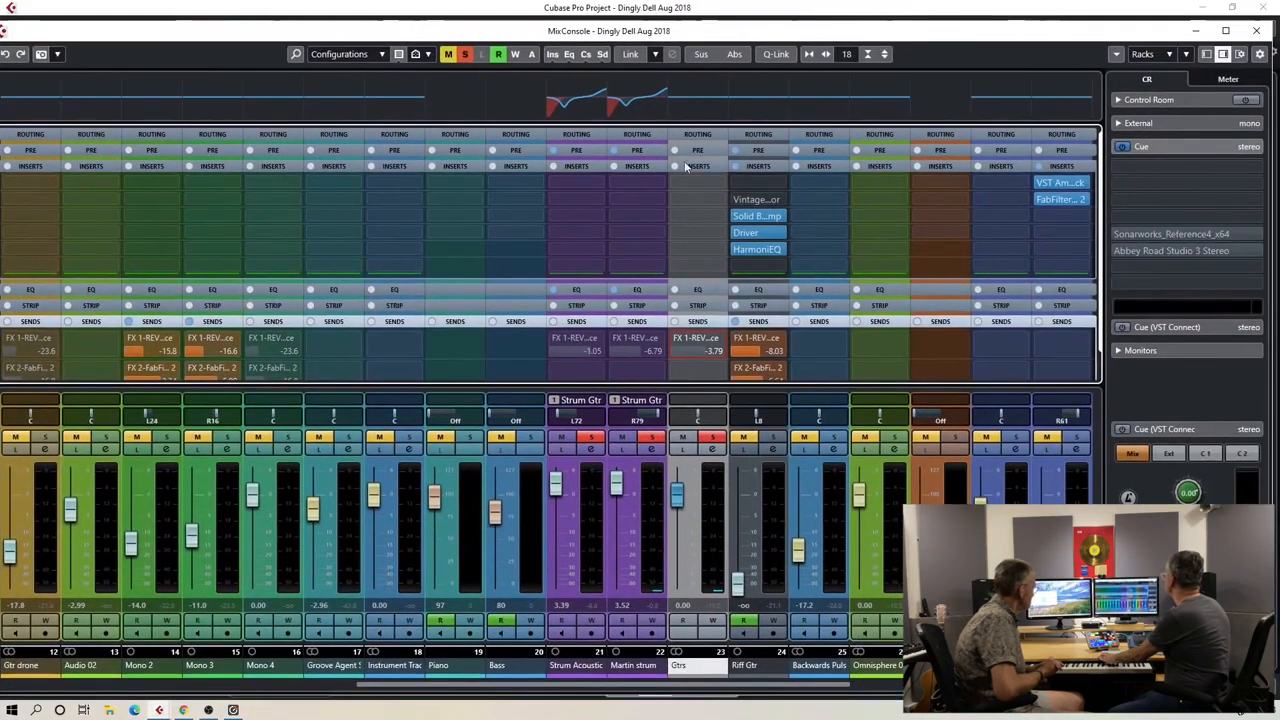
{"action": "left_click", "coordinate": [716, 199]}
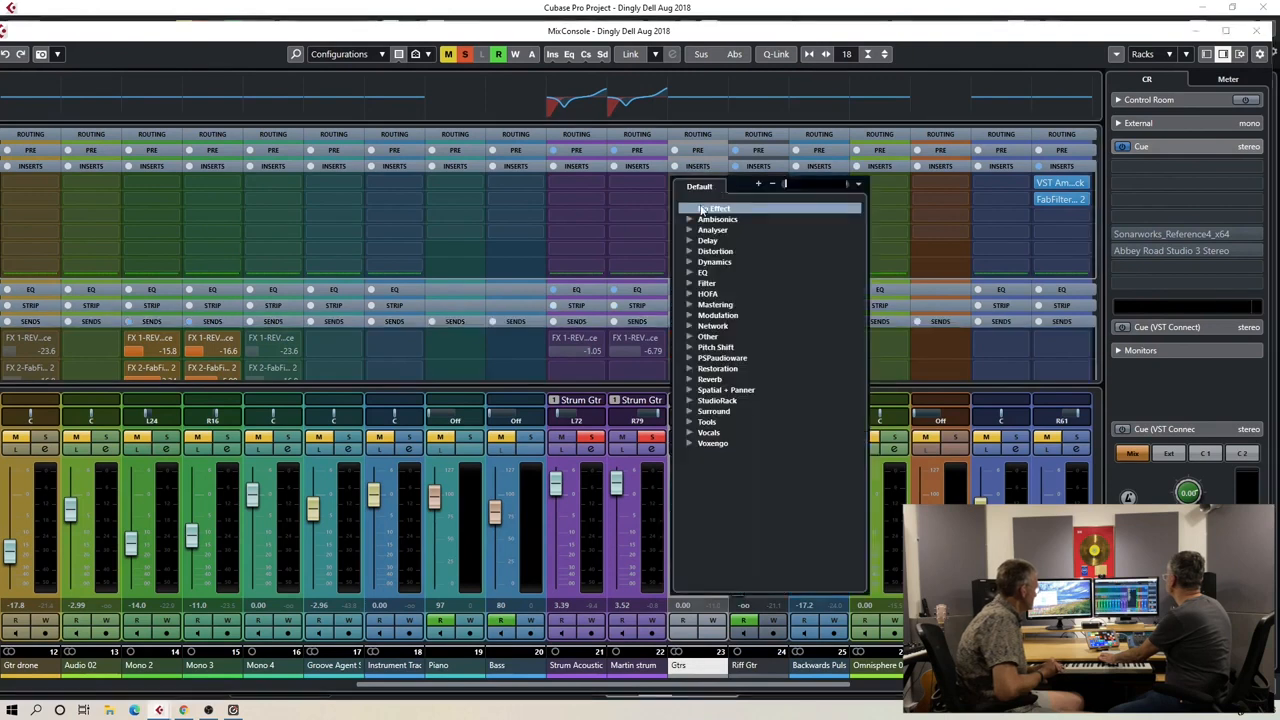
{"action": "left_click", "coordinate": [690, 286]}
{"action": "left_click", "coordinate": [757, 304]}
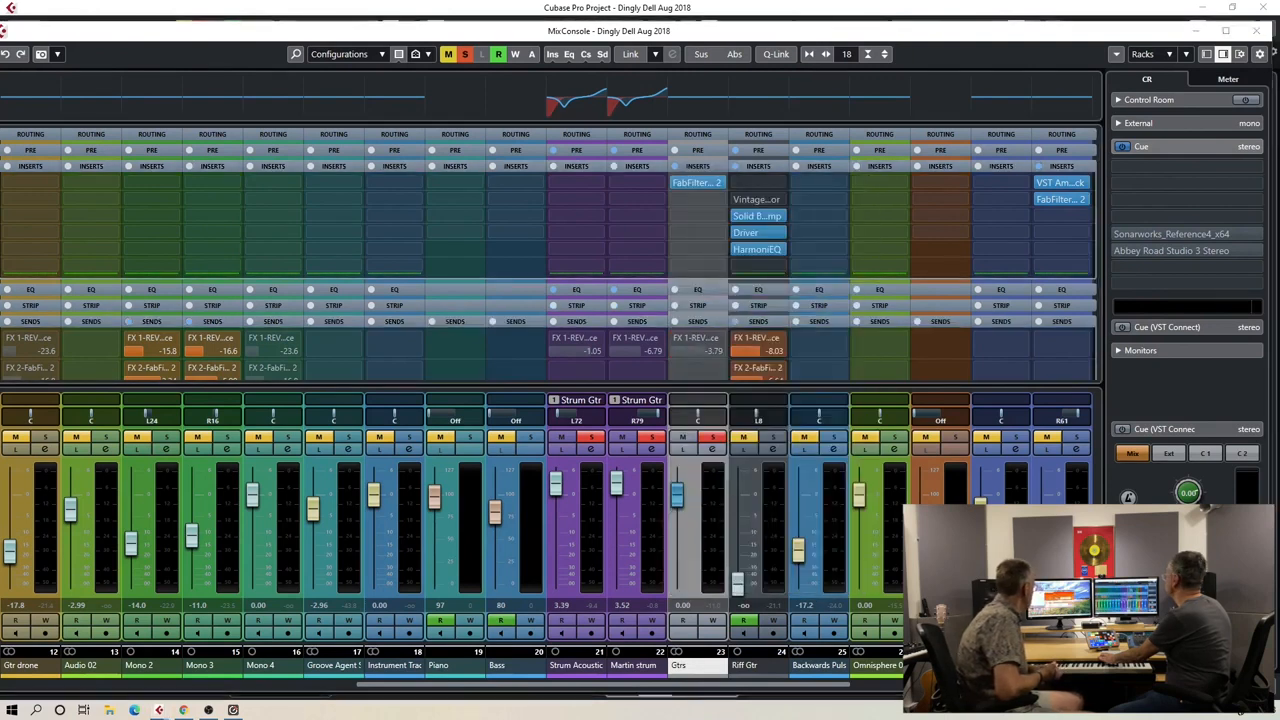
{"action": "left_click", "coordinate": [573, 146]}
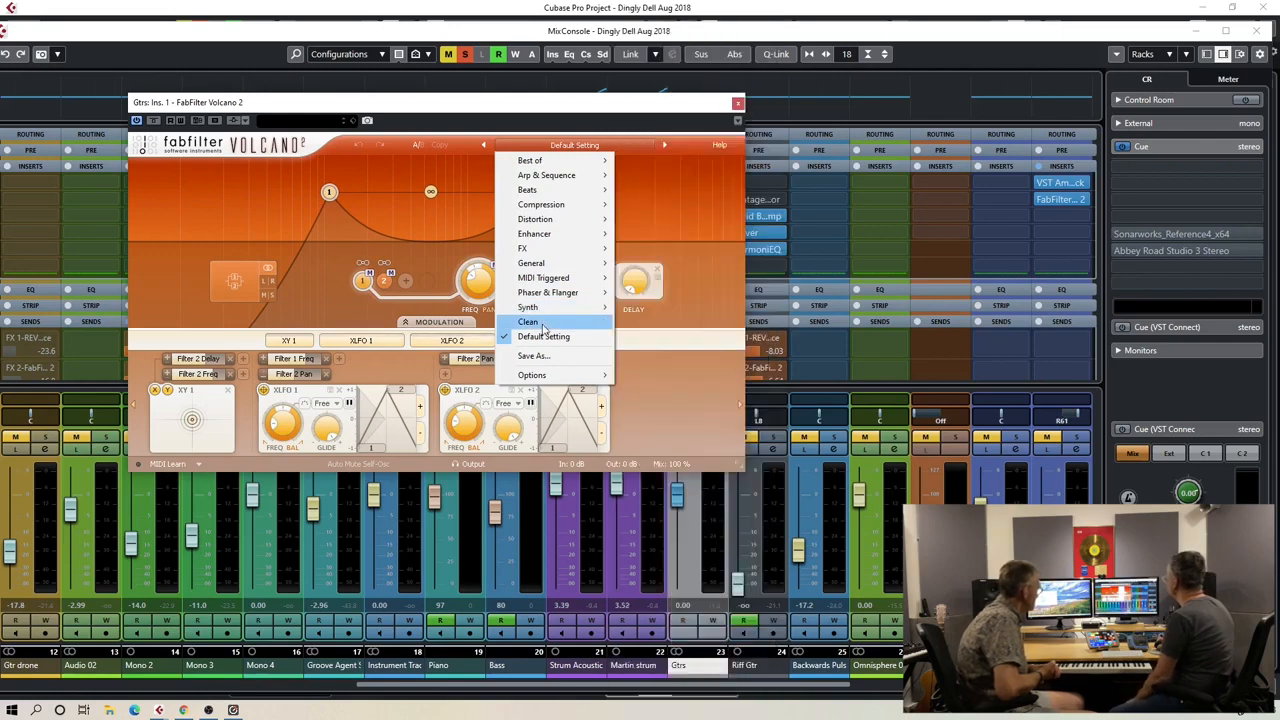
{"action": "left_click", "coordinate": [543, 322]}
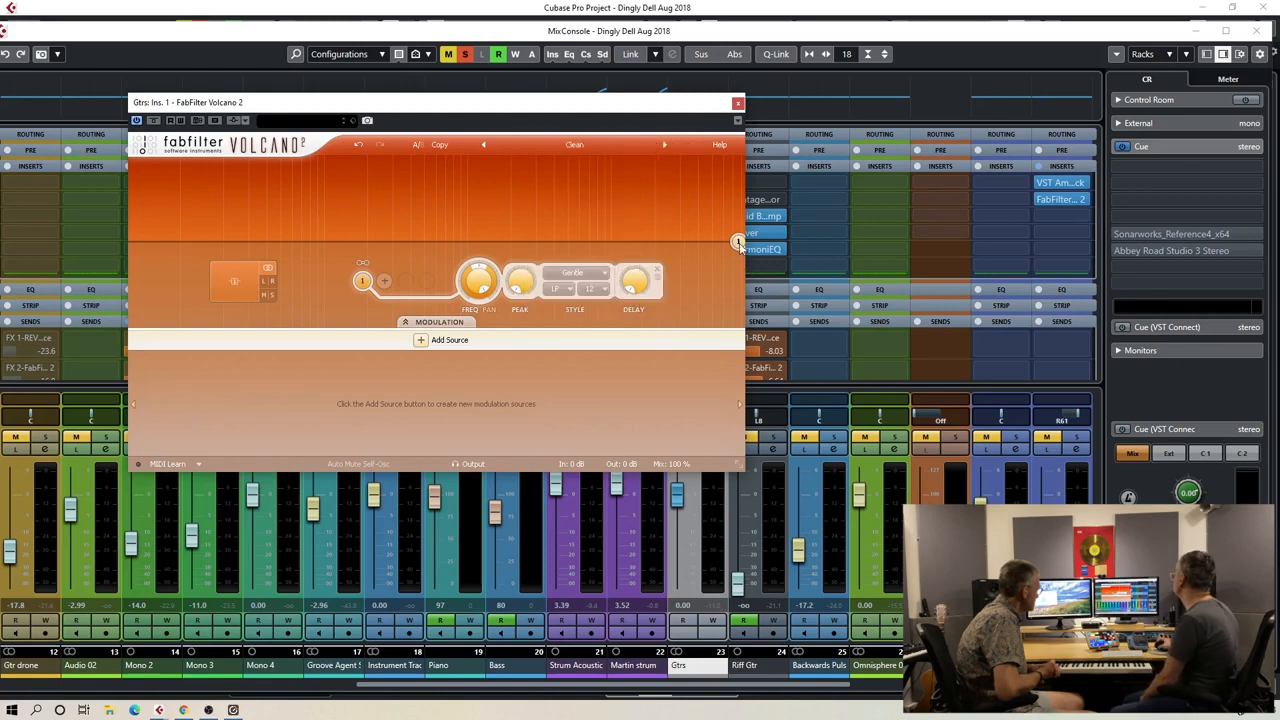
Sweep filter 1's low-pass cutoff and peak over the soloed guitars, settling on a mild resonant peak in the middle of the spectrum.
{"action": "left_click_drag", "start_coordinate": [738, 242], "coordinate": [609, 241]}
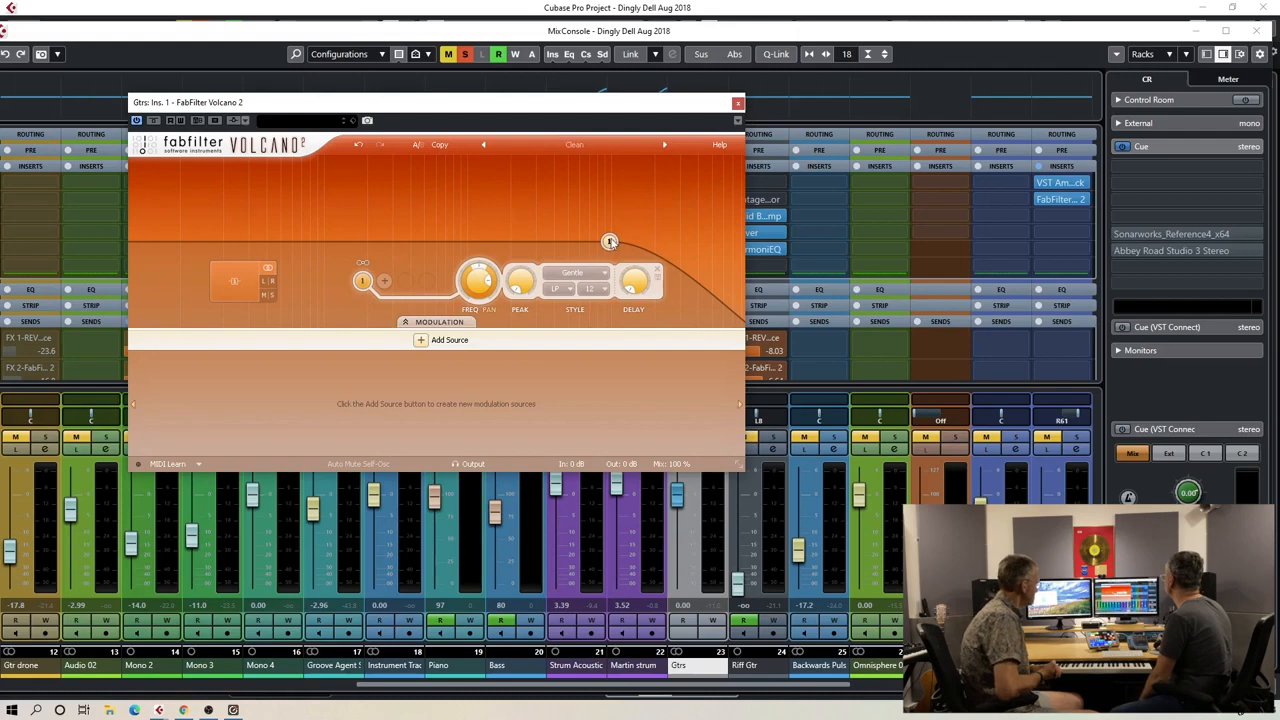
{"action": "mouse_move", "coordinate": [610, 241]}
{"action": "left_mouse_down"}
{"action": "mouse_move", "coordinate": [602, 222]}
{"action": "mouse_move", "coordinate": [550, 241]}
{"action": "mouse_move", "coordinate": [462, 205]}
{"action": "mouse_move", "coordinate": [655, 243]}
{"action": "mouse_move", "coordinate": [626, 241]}
{"action": "left_mouse_up"}
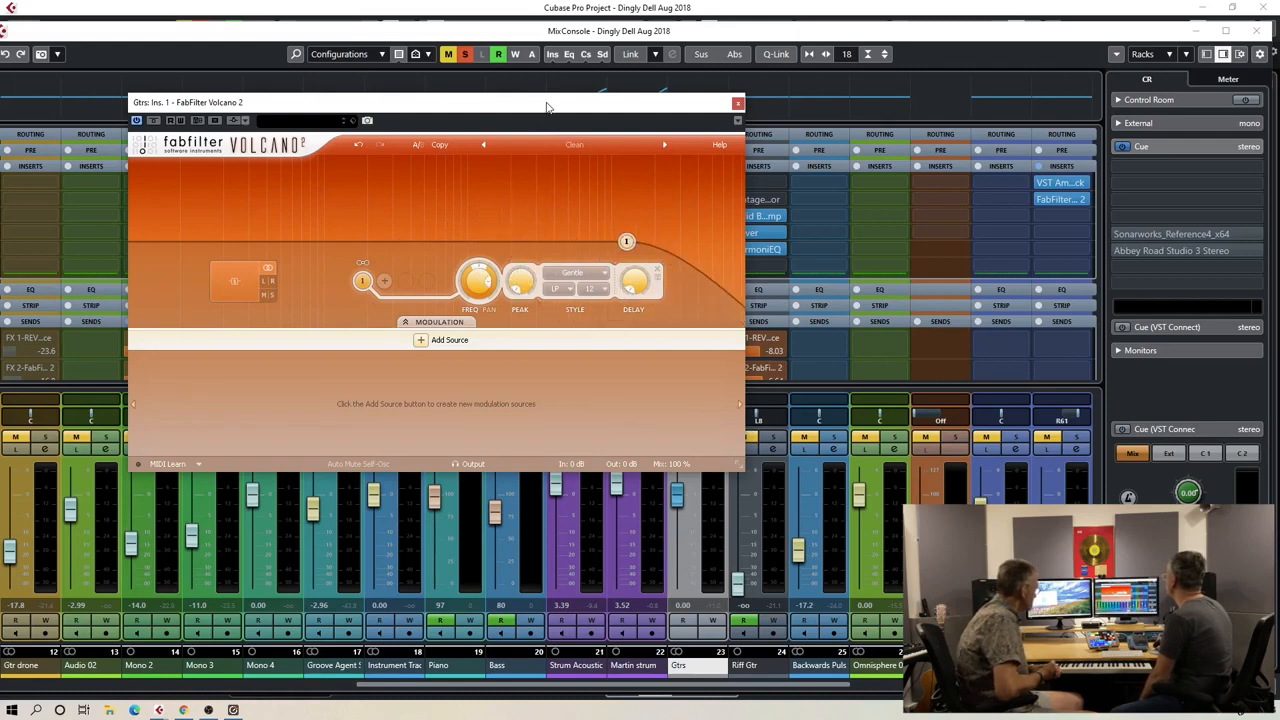
{"action": "left_click_drag", "start_coordinate": [547, 107], "coordinate": [444, 220]}
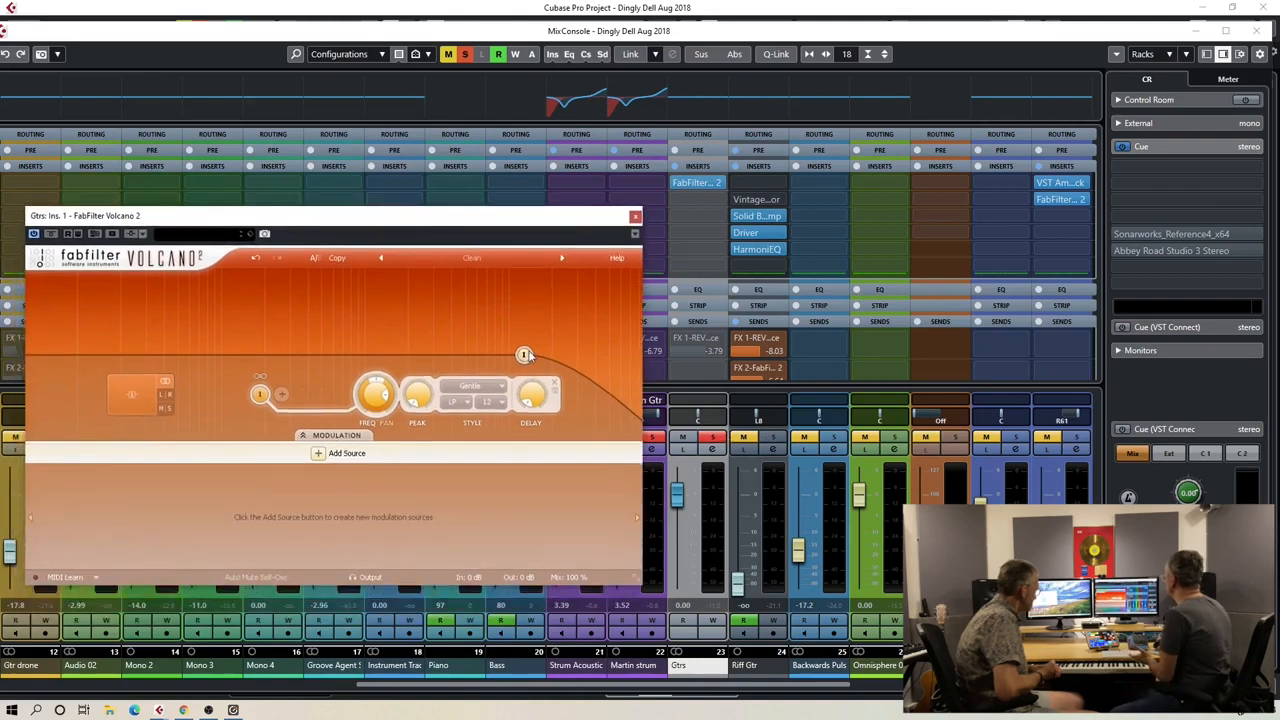
{"action": "left_click_drag", "start_coordinate": [523, 355], "coordinate": [410, 404]}
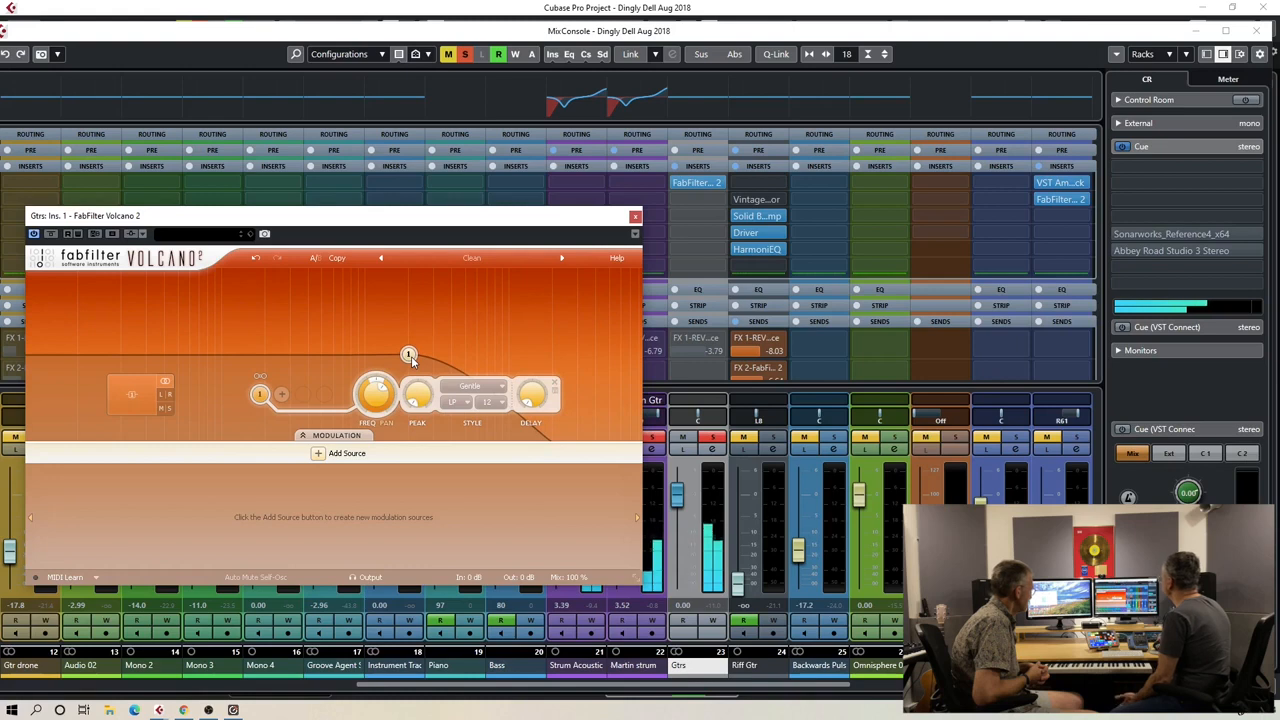
{"action": "left_click_drag", "start_coordinate": [411, 360], "coordinate": [397, 336]}
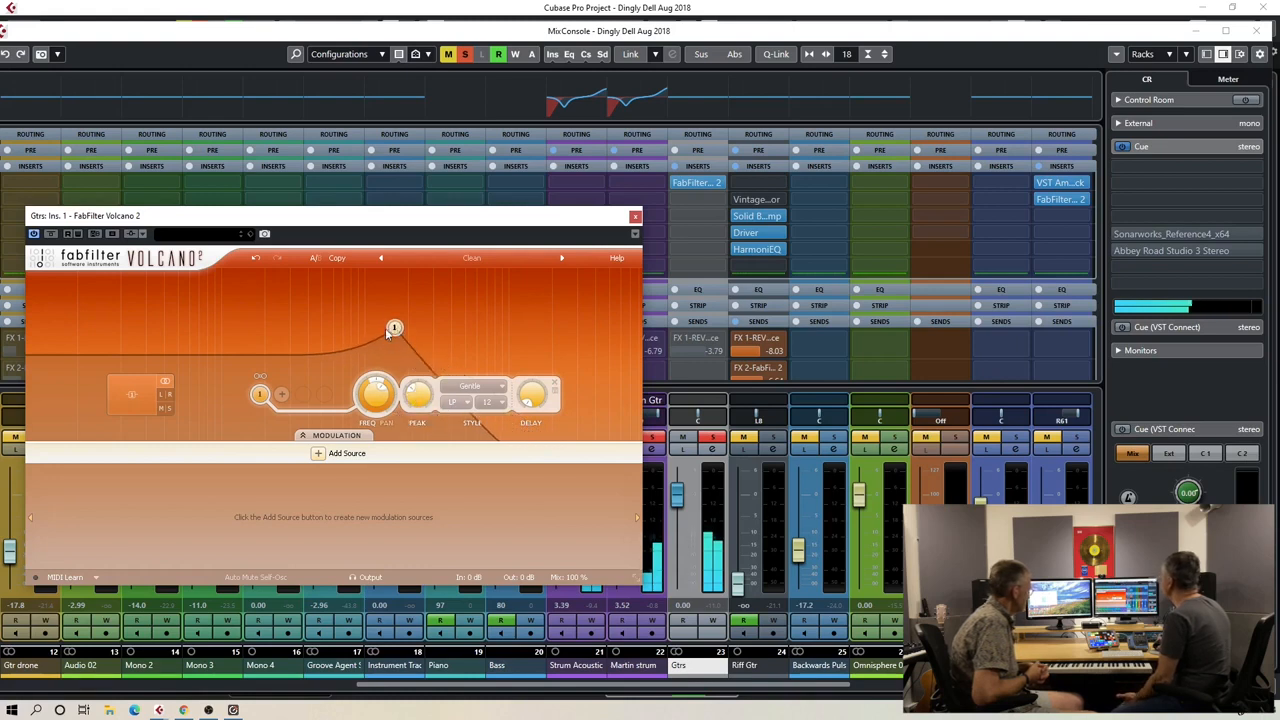
{"action": "left_click_drag", "start_coordinate": [396, 330], "coordinate": [287, 316]}
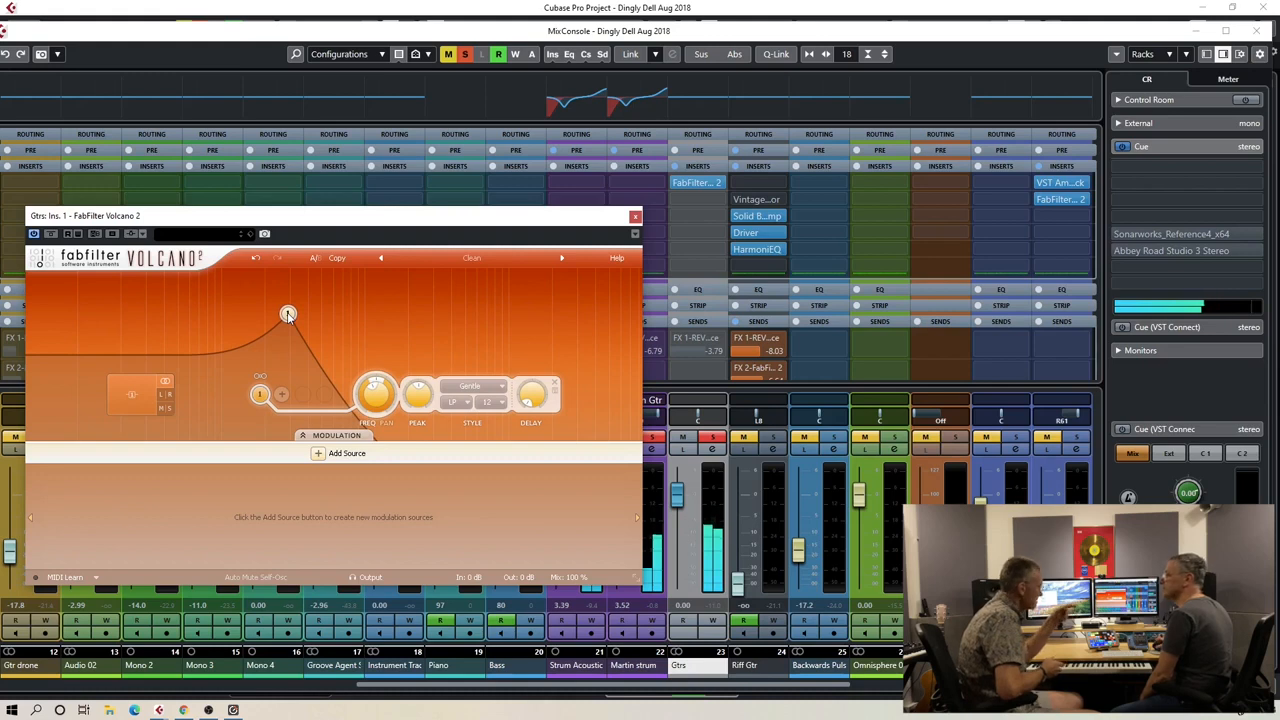
{"action": "left_click_drag", "start_coordinate": [287, 315], "coordinate": [390, 371]}
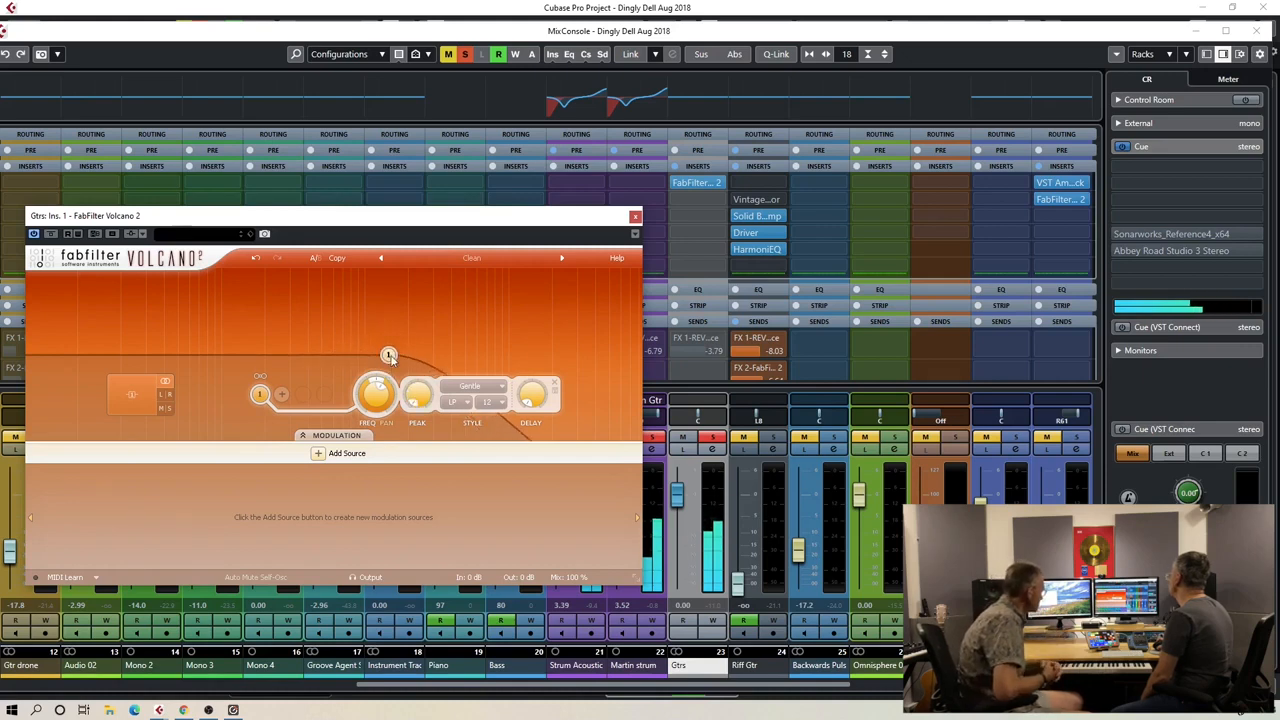
{"action": "left_click_drag", "start_coordinate": [389, 358], "coordinate": [394, 335]}
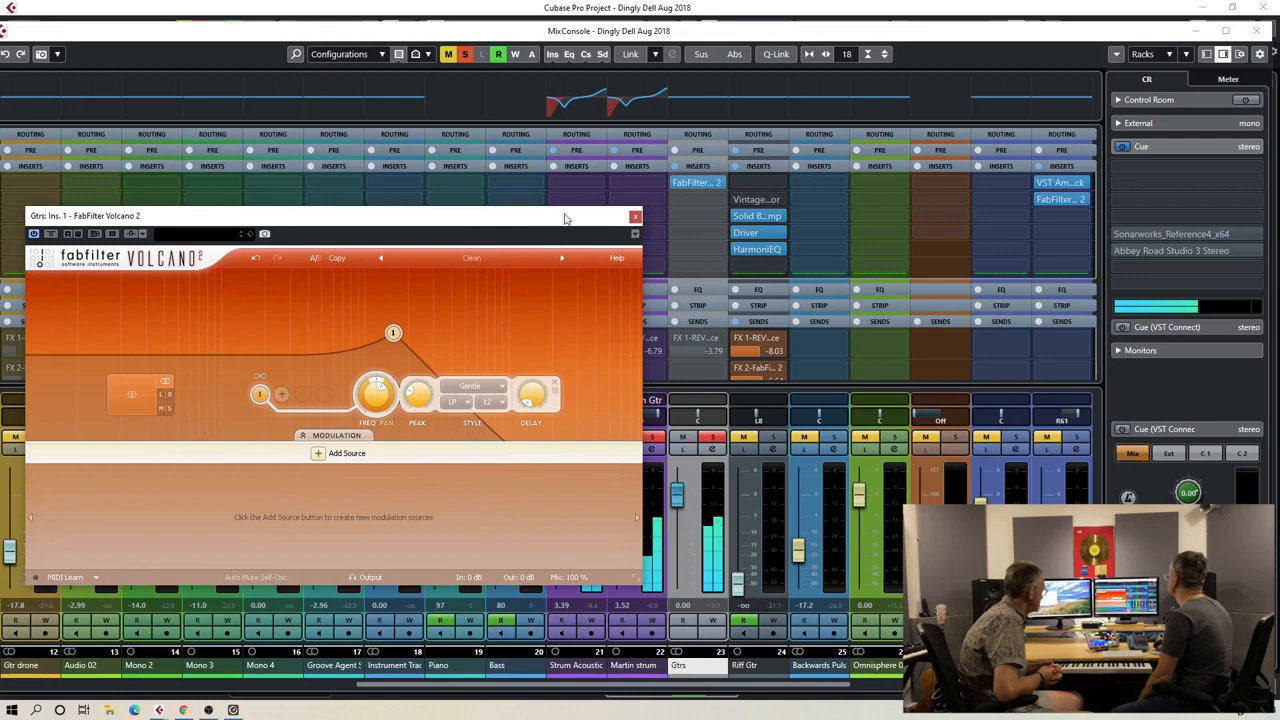
Play the unsoloed full mix from bar 13 and raise filter 1's resonant peak slightly.
{"action": "left_click_drag", "start_coordinate": [509, 214], "coordinate": [455, 206]}
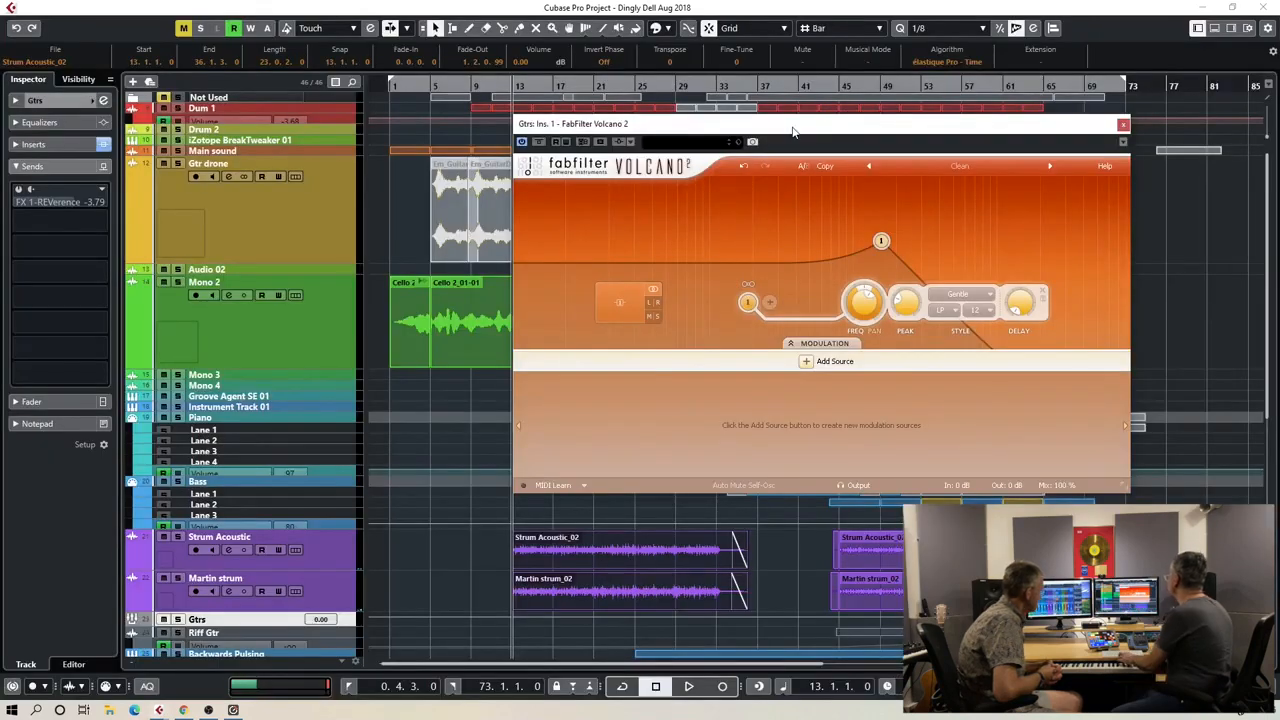
{"action": "key", "text": "space"}
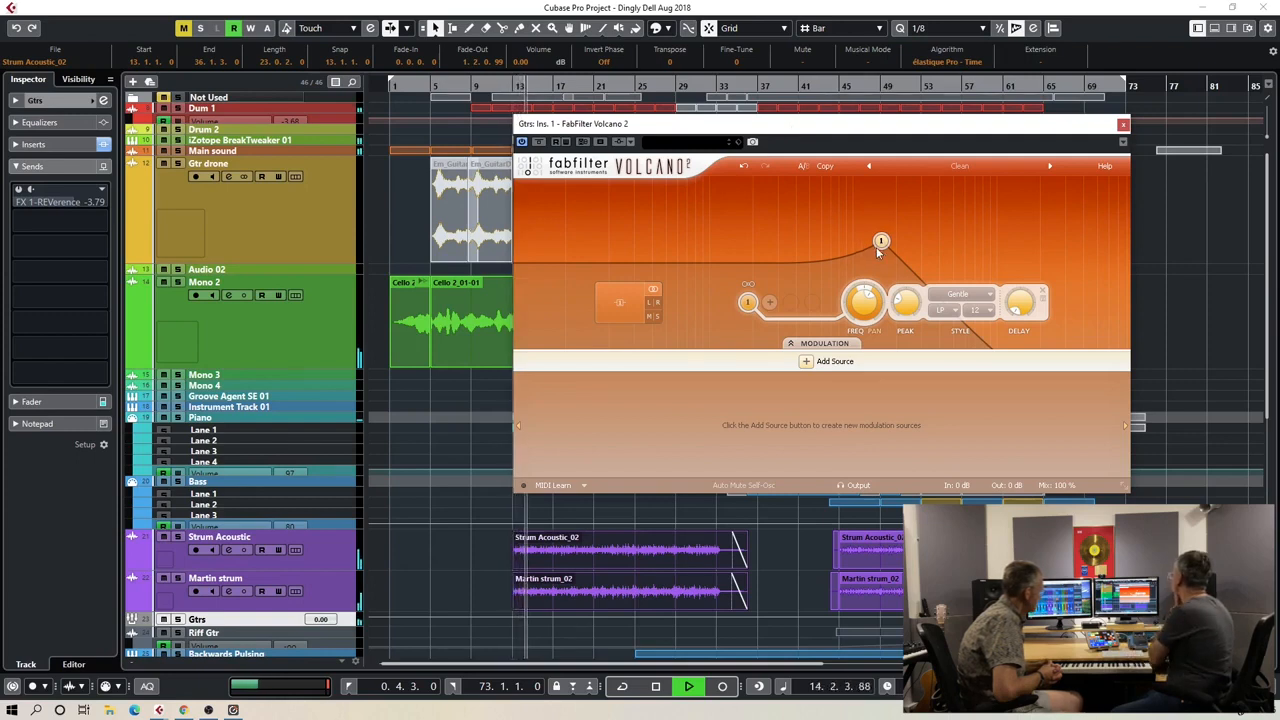
{"action": "mouse_move", "coordinate": [881, 242]}
{"action": "left_mouse_down"}
{"action": "mouse_move", "coordinate": [868, 243]}
{"action": "mouse_move", "coordinate": [893, 244]}
{"action": "mouse_move", "coordinate": [884, 234]}
{"action": "left_mouse_up"}
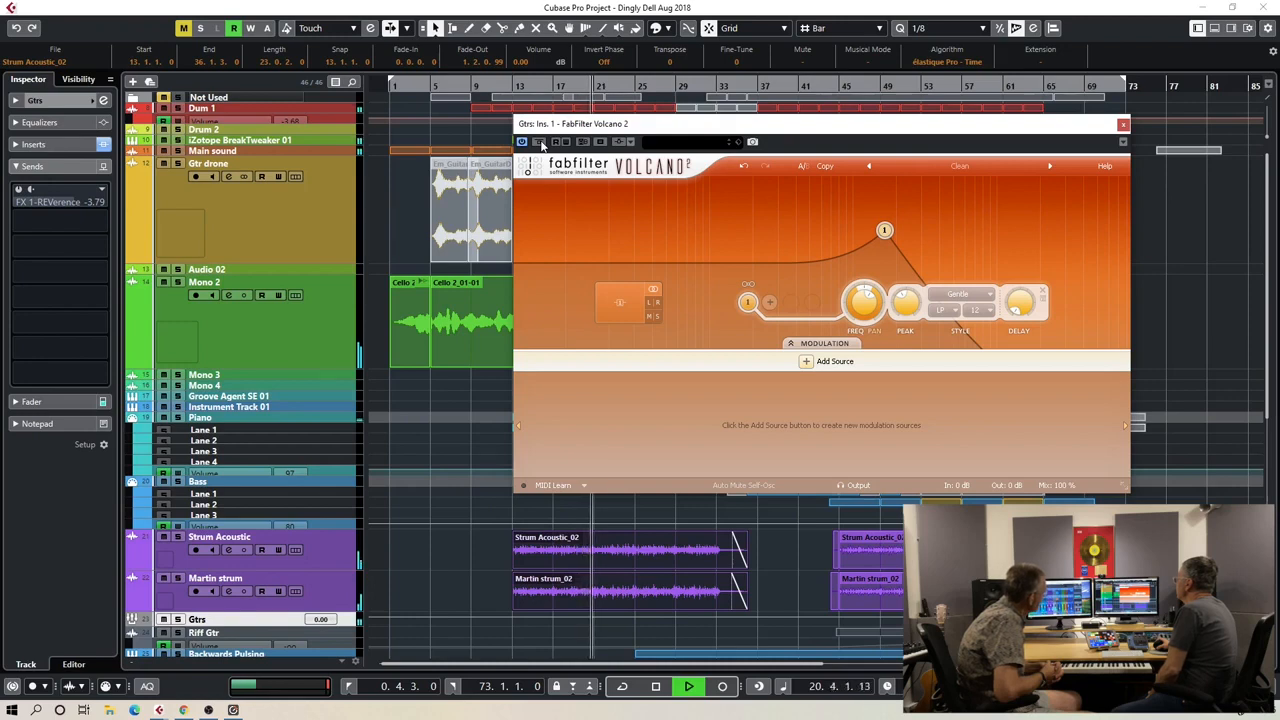
Load the Trance Gate 02 bM preset from the Arp & Sequence category into Volcano 2 on the Gtrs channel.
{"action": "left_click_drag", "start_coordinate": [855, 129], "coordinate": [620, 138]}
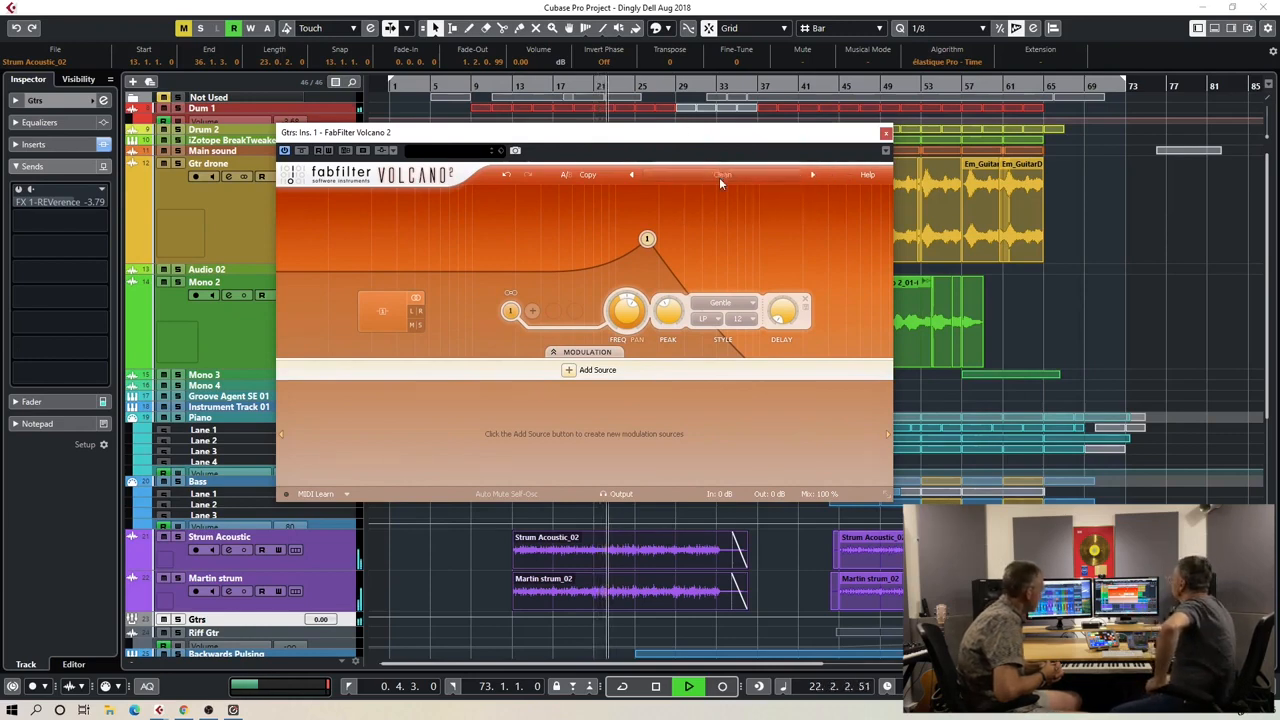
{"action": "left_click", "coordinate": [719, 177]}
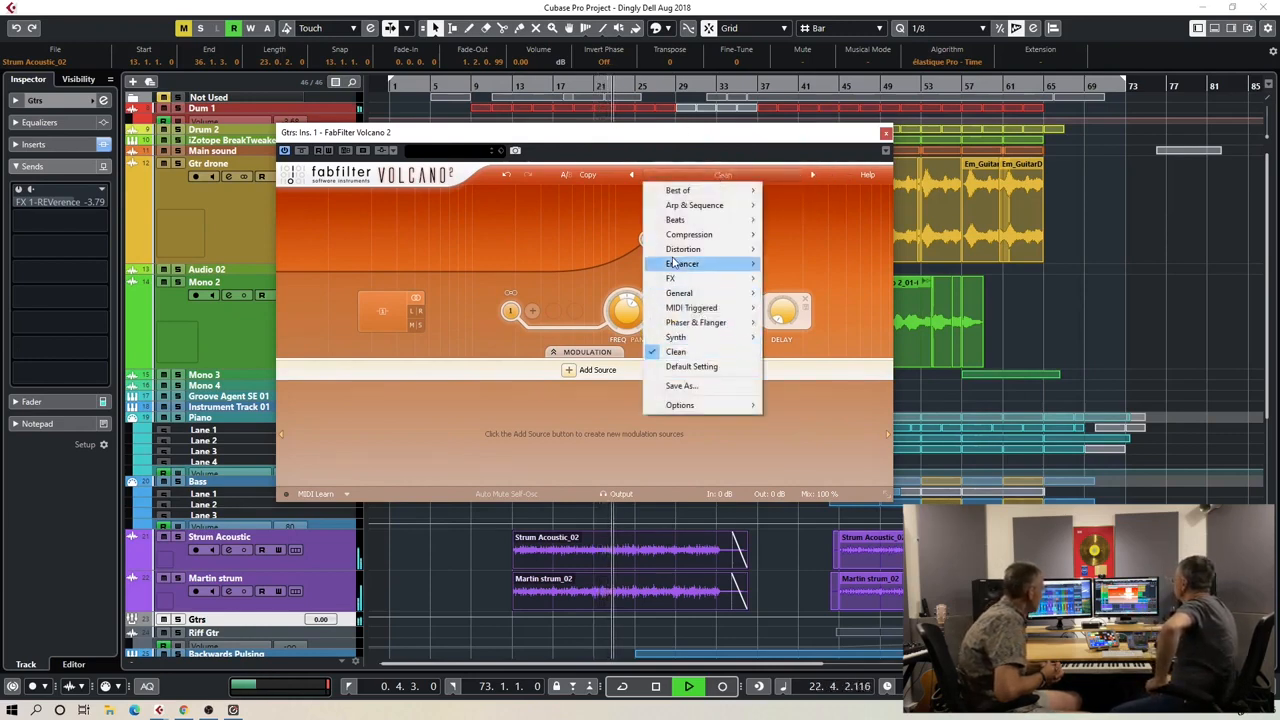
{"action": "mouse_move", "coordinate": [719, 210]}
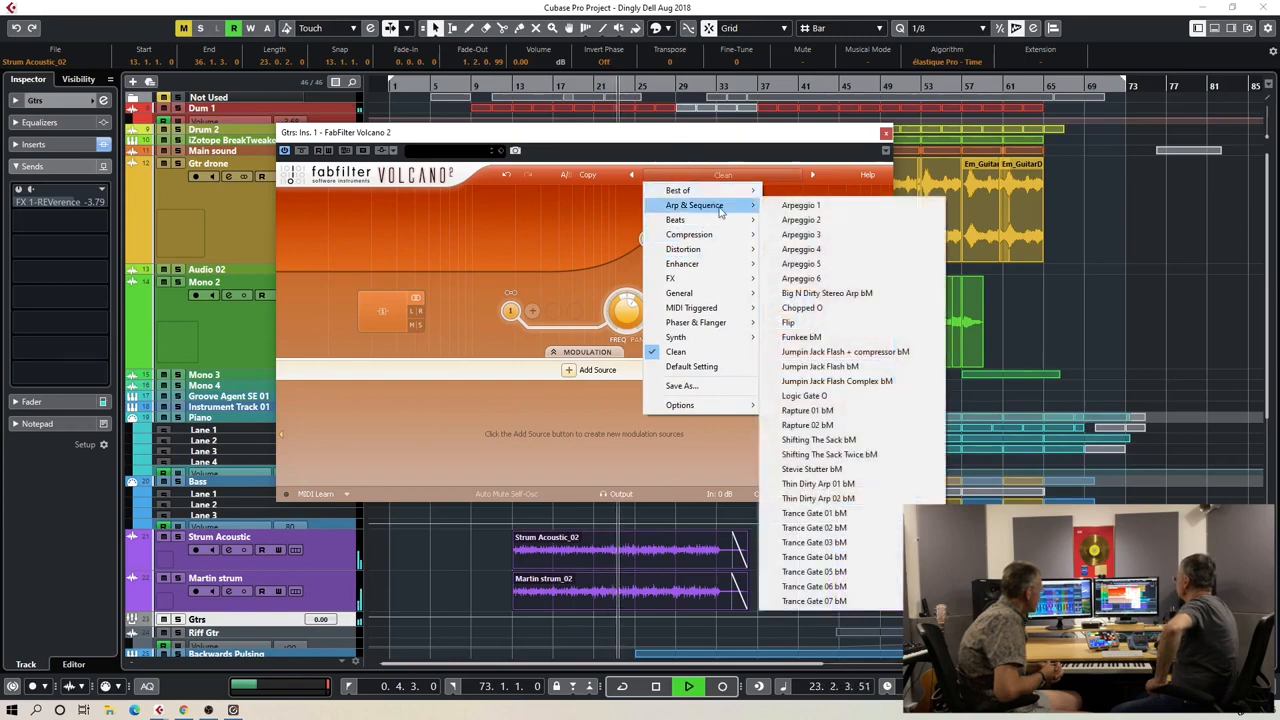
{"action": "left_click", "coordinate": [812, 530]}
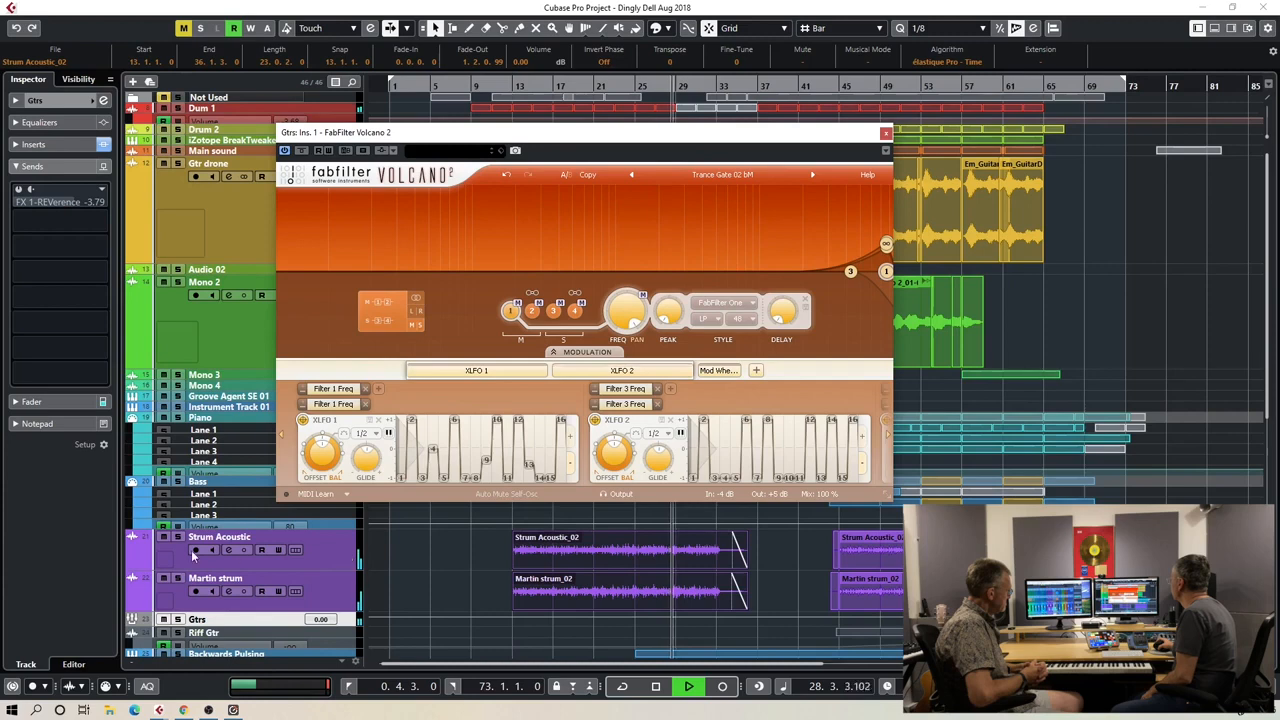
Solo the Gtrs channel, lower the cutoffs of the linked filter pairs in Volcano 2, and raise filter 3's resonant peak.
{"action": "left_click", "coordinate": [179, 620]}
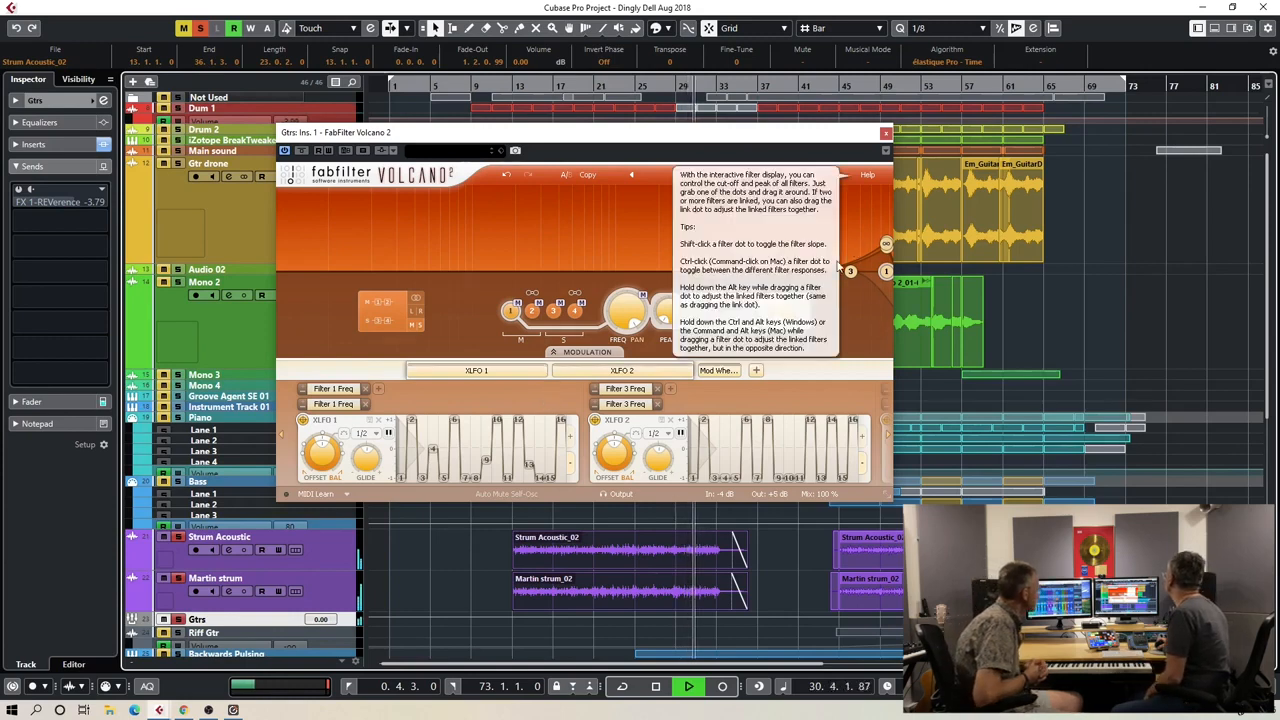
{"action": "mouse_move", "coordinate": [868, 244]}
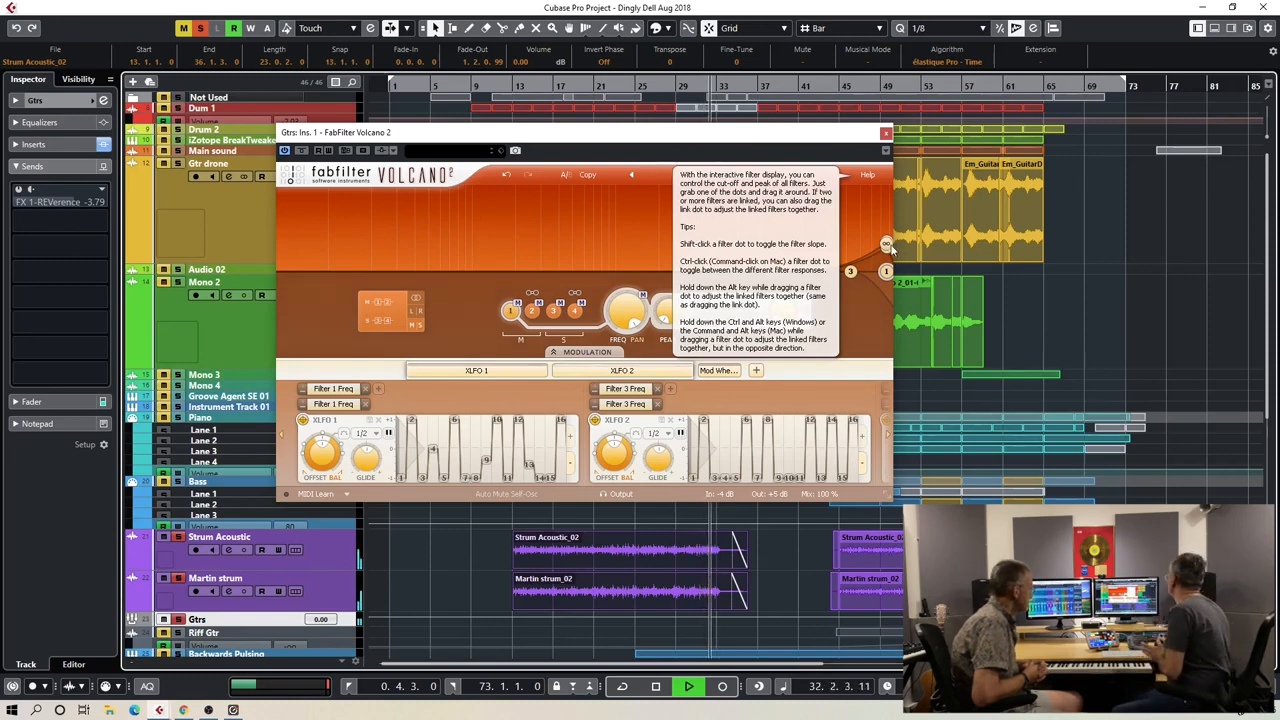
{"action": "left_click_drag", "start_coordinate": [886, 247], "coordinate": [650, 256]}
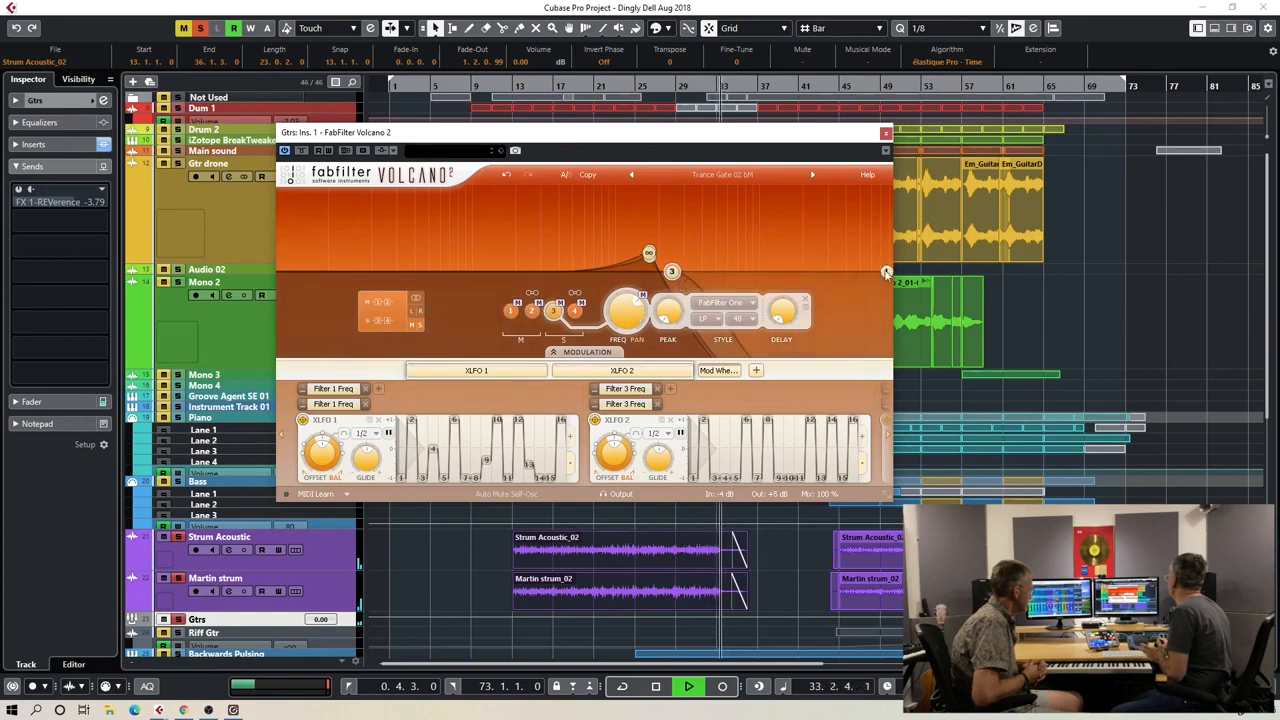
{"action": "left_click_drag", "start_coordinate": [886, 272], "coordinate": [730, 273]}
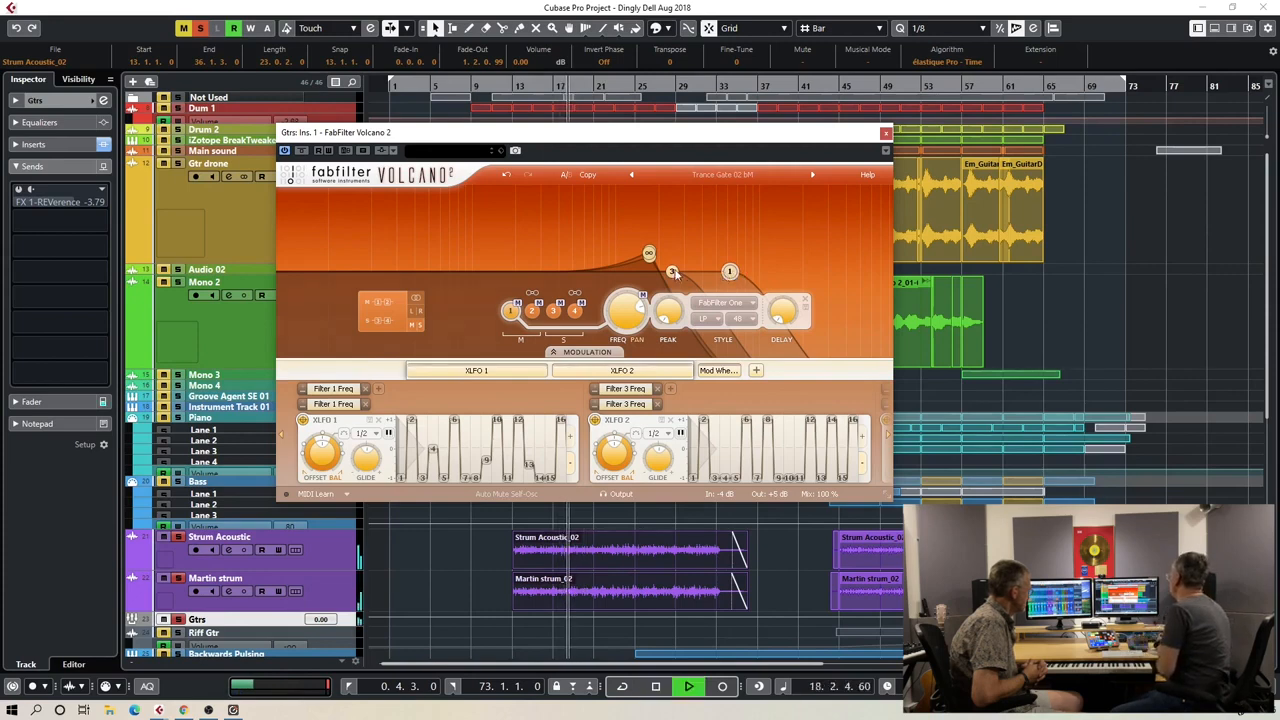
{"action": "left_click_drag", "start_coordinate": [649, 253], "coordinate": [599, 230]}
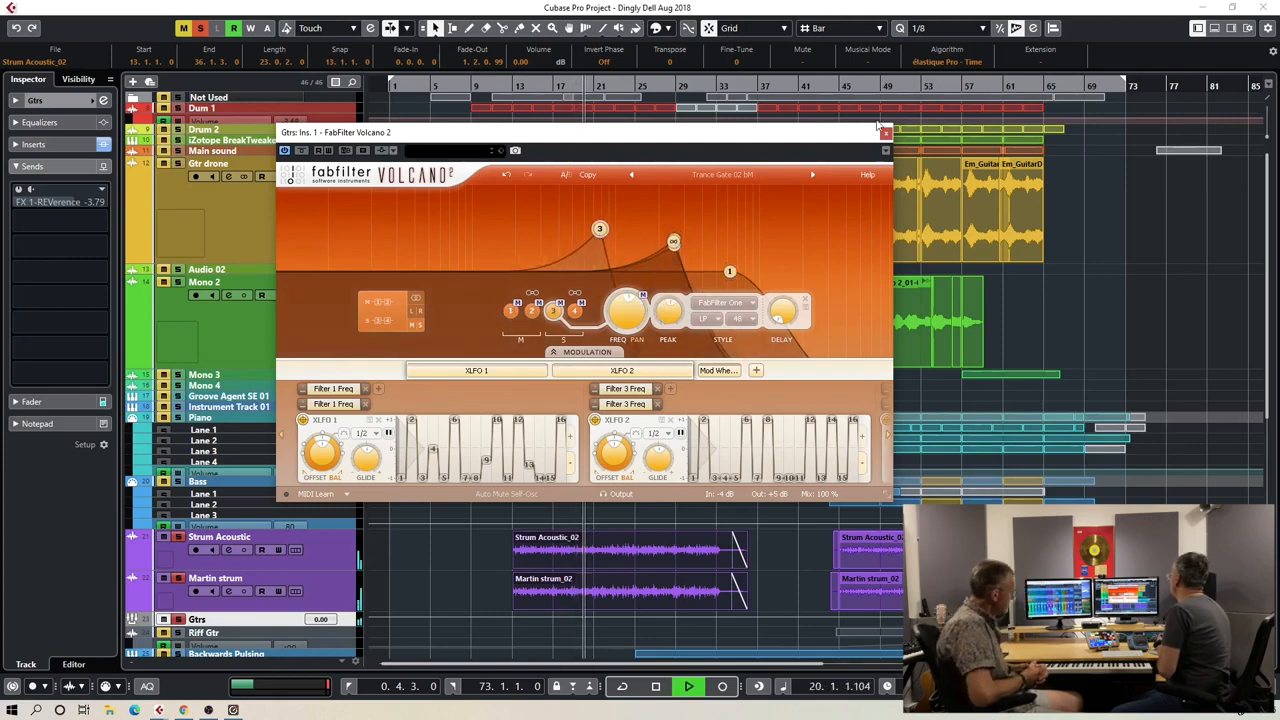
Compare the guitars in the mix and soloed, undo back to the Clean preset, and lower filter 1's cutoff slightly.
{"action": "left_click", "coordinate": [885, 134]}
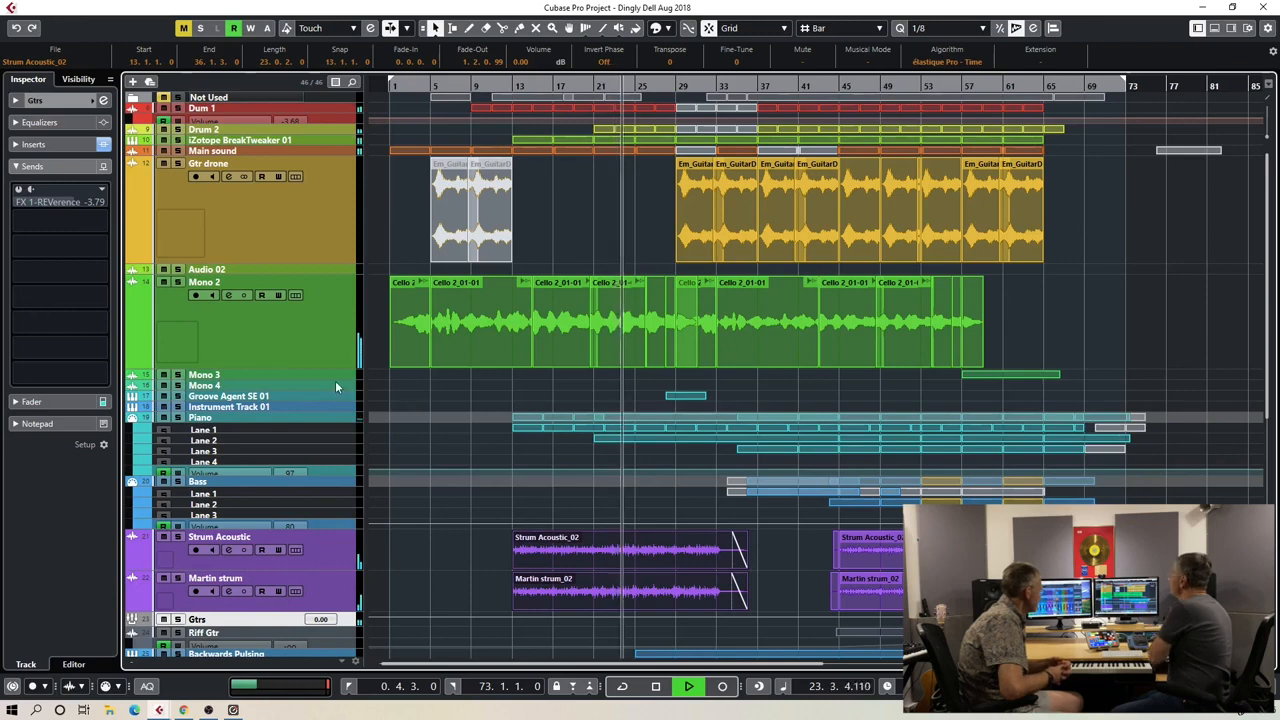
{"action": "left_click", "coordinate": [181, 543]}
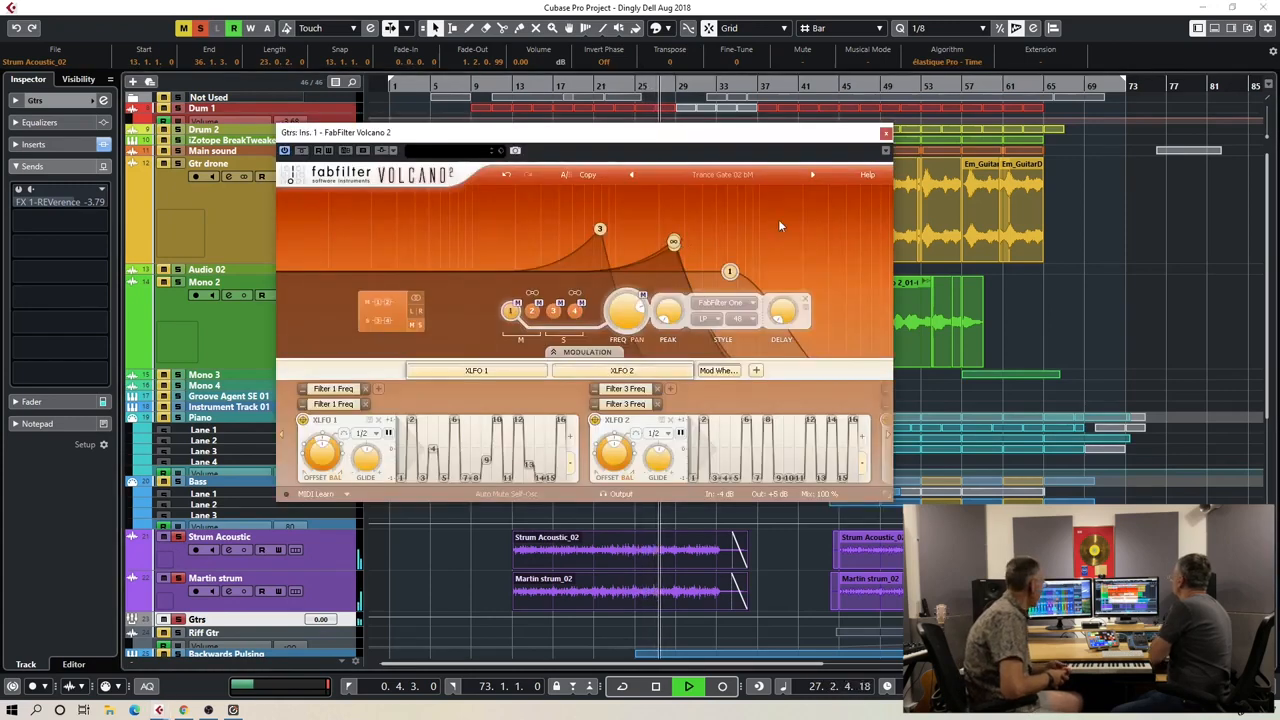
{"action": "mouse_move", "coordinate": [821, 481]}
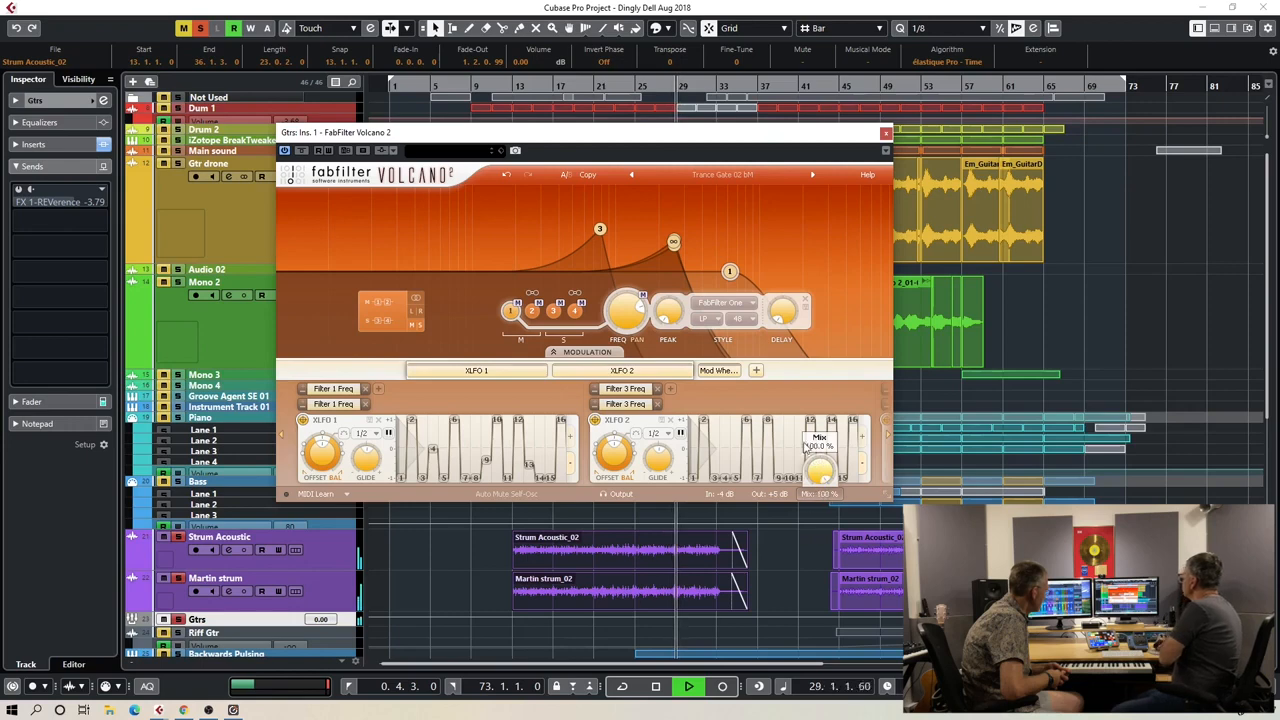
{"action": "left_click", "coordinate": [505, 176]}
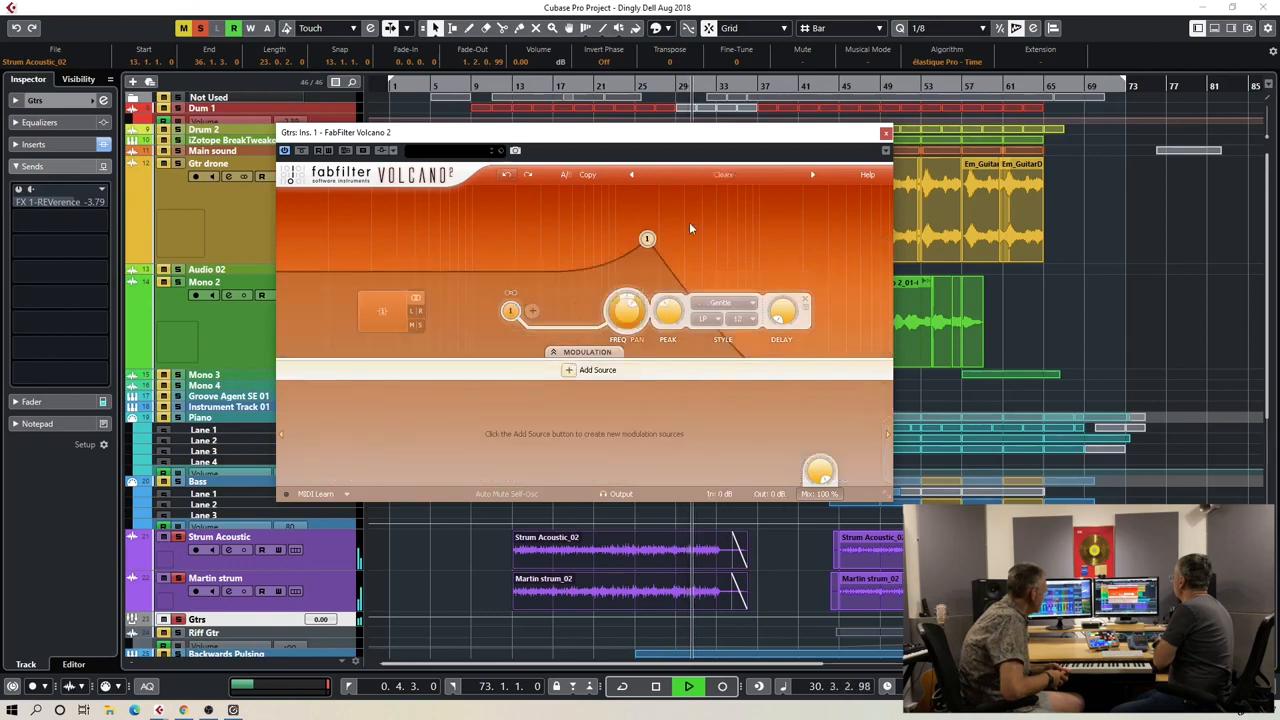
{"action": "mouse_move", "coordinate": [647, 240]}
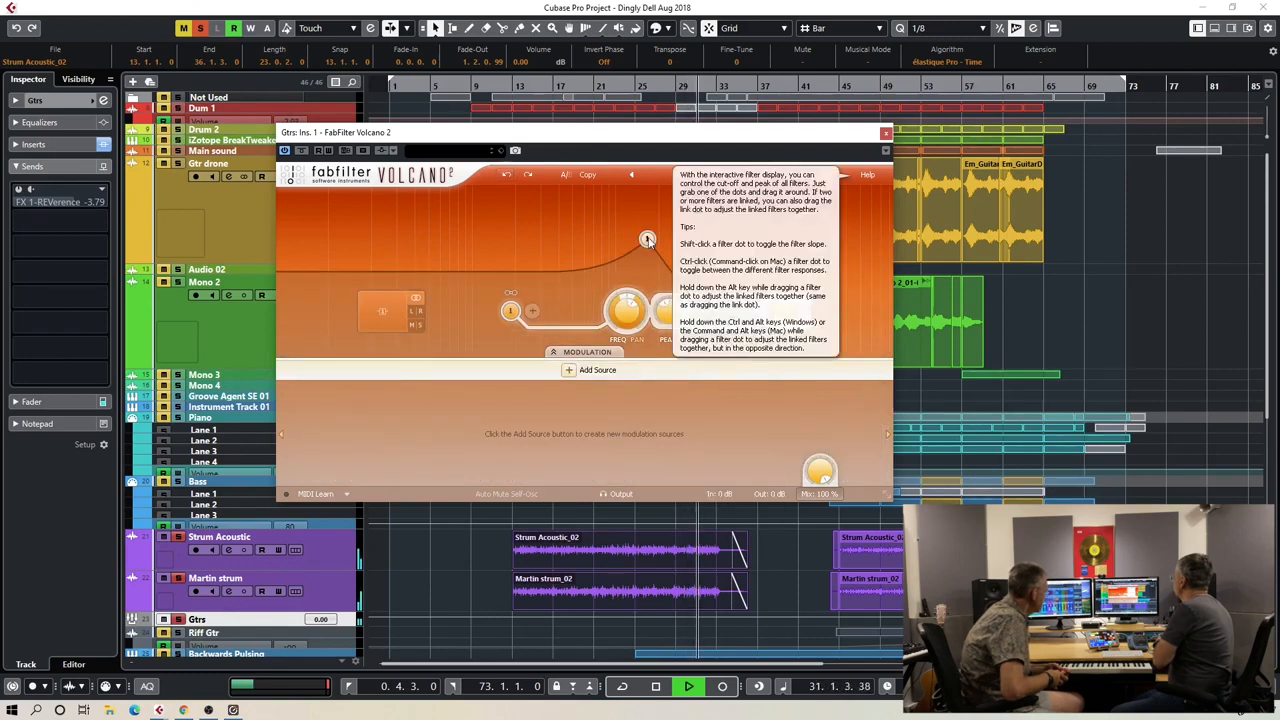
{"action": "left_click_drag", "start_coordinate": [647, 240], "coordinate": [640, 240]}
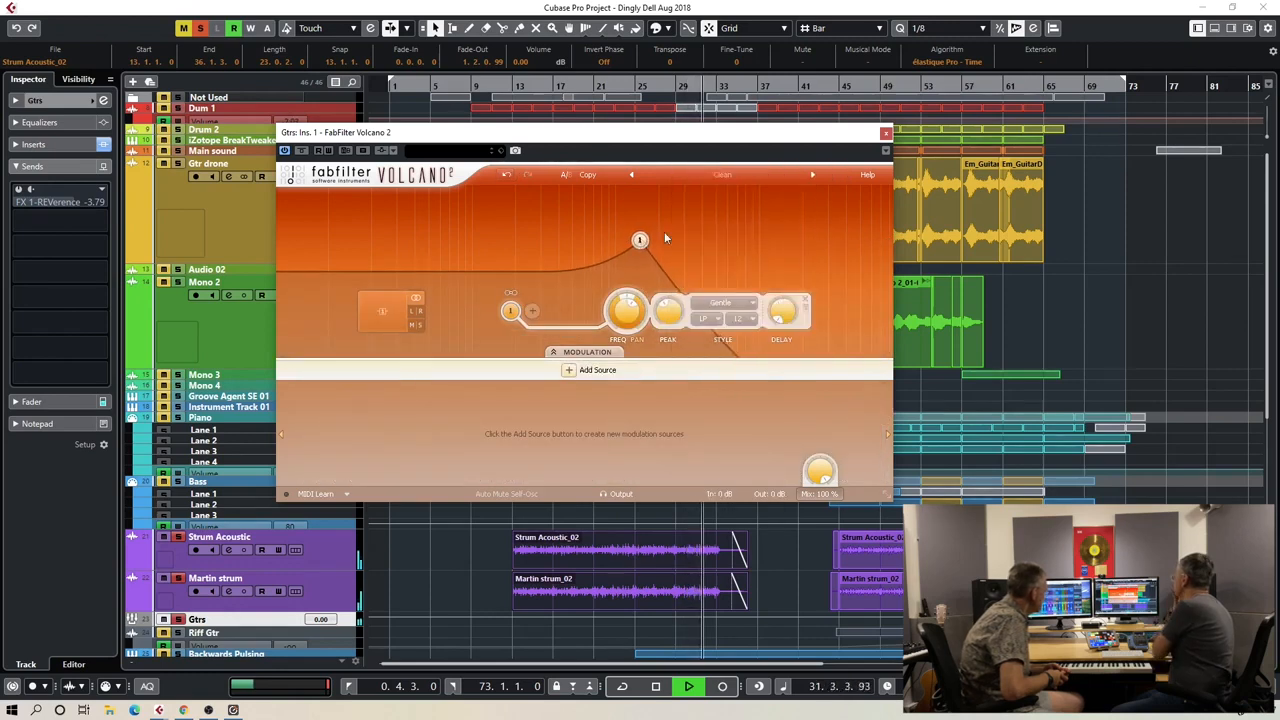
{"action": "left_click", "coordinate": [885, 134]}
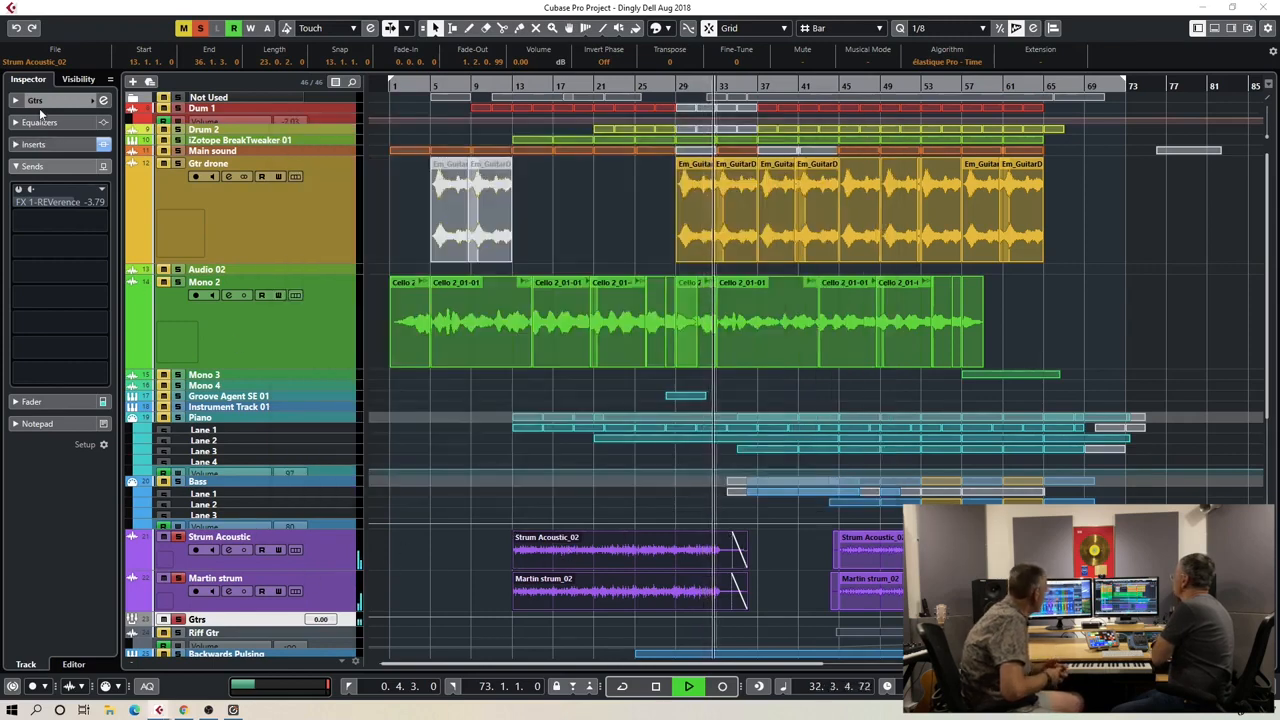
Reopen Volcano 2 from the Gtrs inserts, audition the Arpeggio 1 preset from Arp & Sequence, and load Arpeggio 2.
{"action": "left_click", "coordinate": [48, 144]}
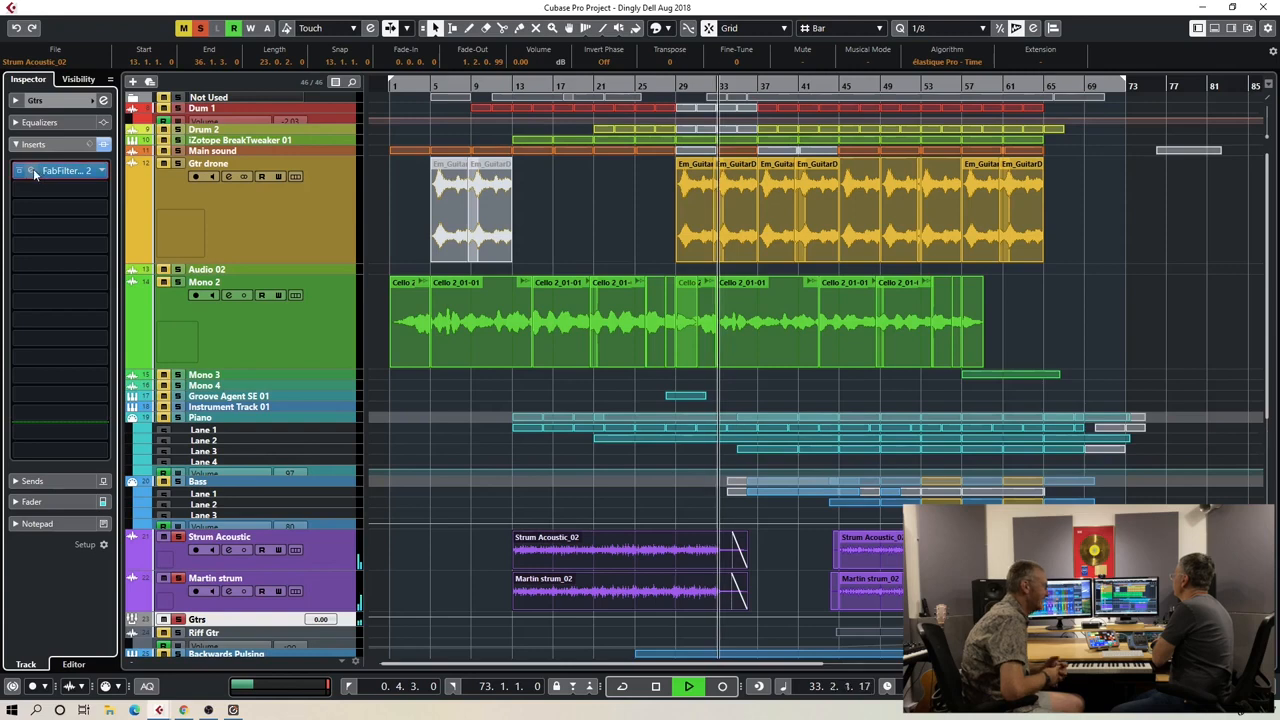
{"action": "left_click", "coordinate": [33, 168]}
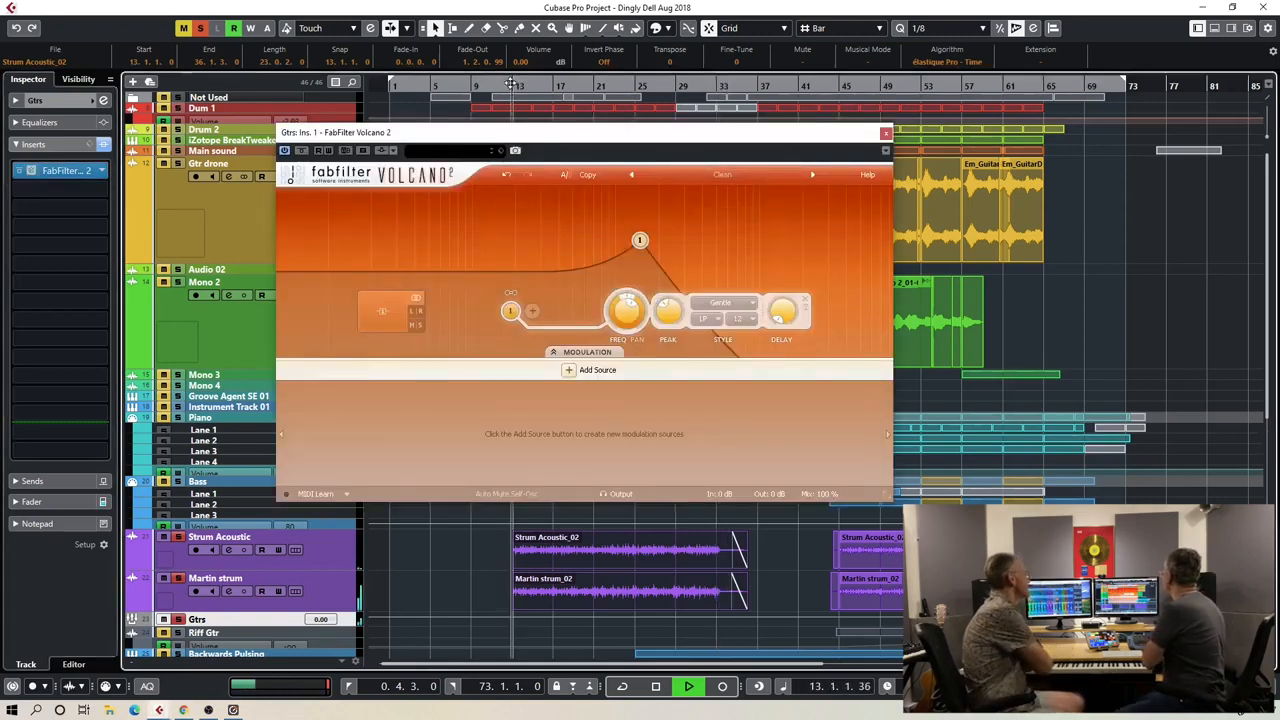
{"action": "left_click", "coordinate": [722, 175]}
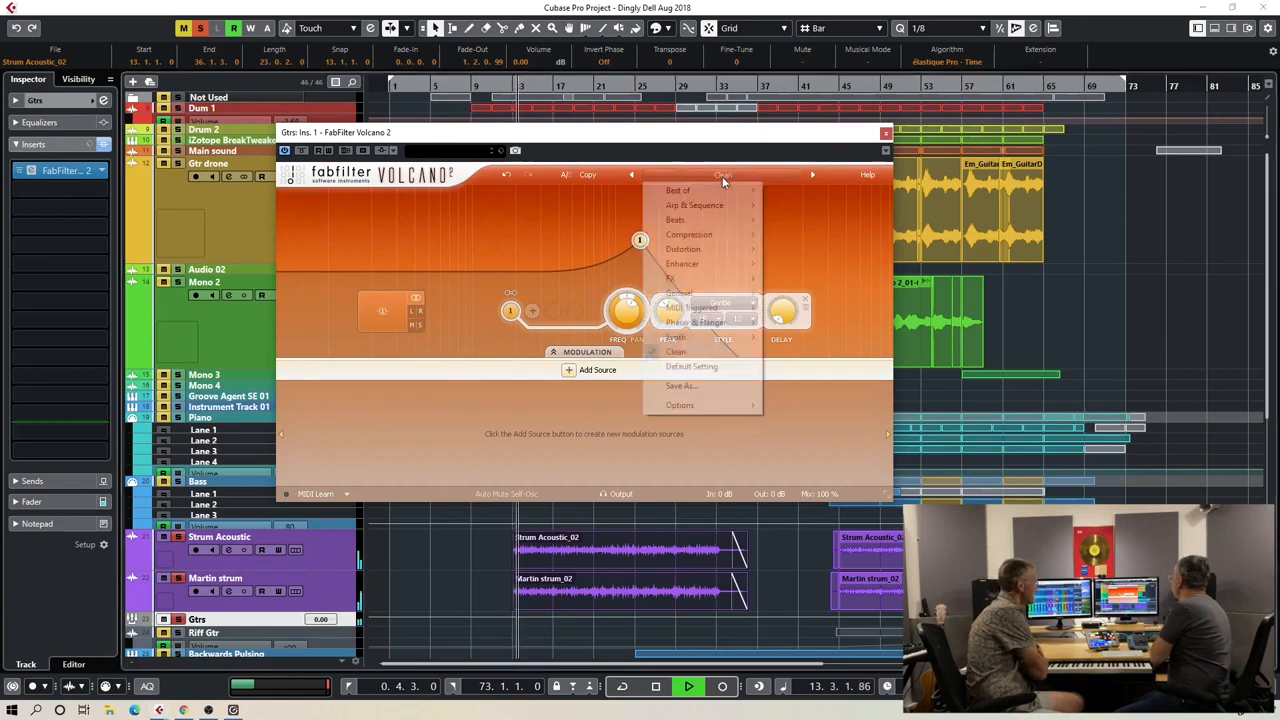
{"action": "mouse_move", "coordinate": [705, 205]}
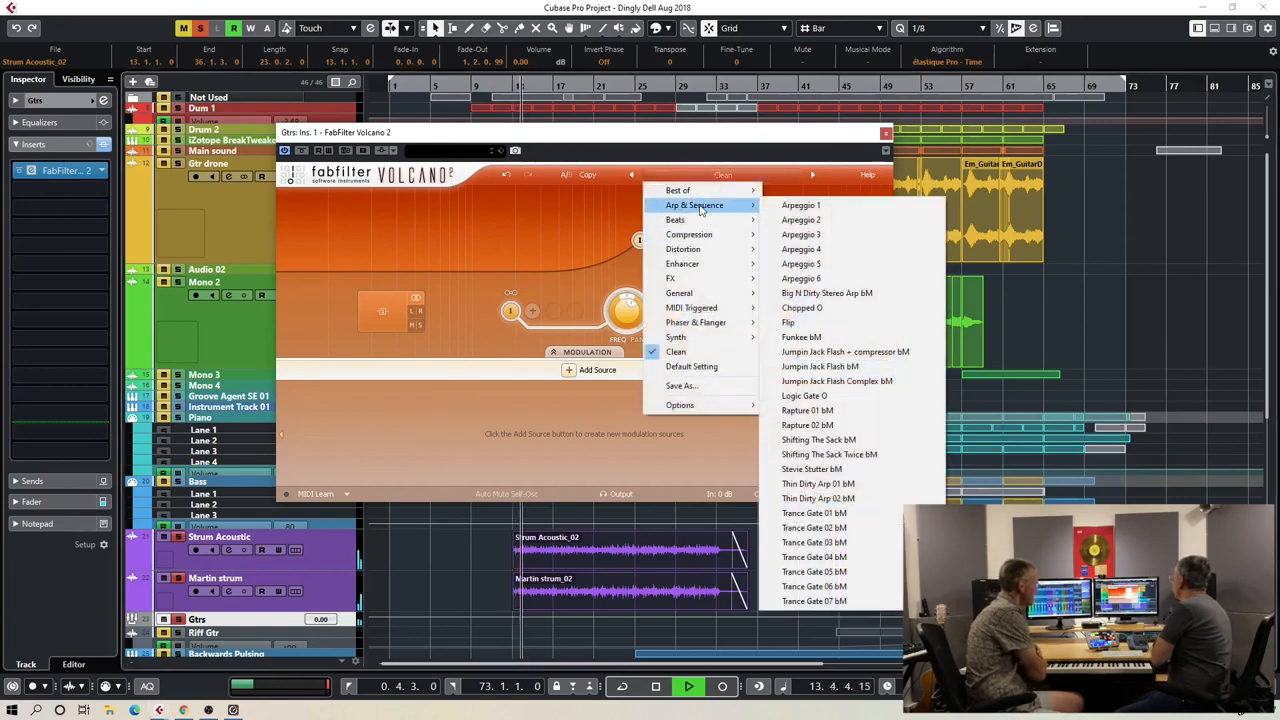
{"action": "left_click", "coordinate": [815, 205]}
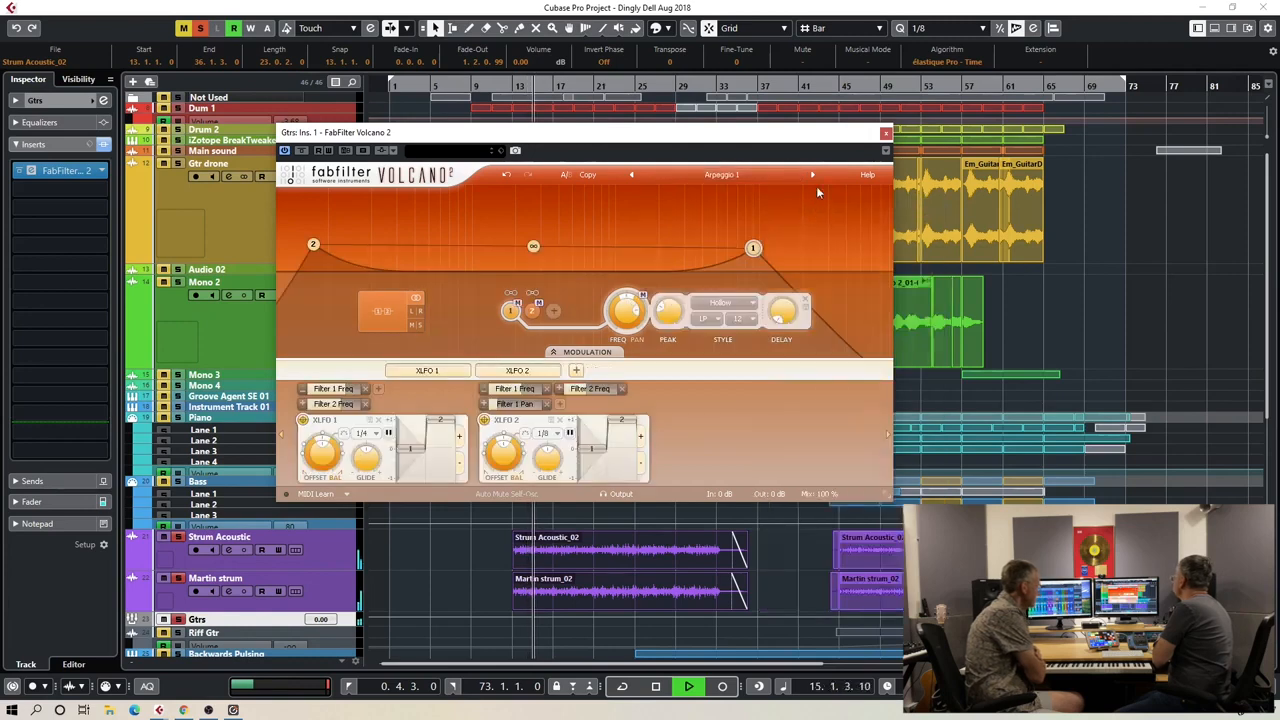
{"action": "left_click", "coordinate": [813, 174]}
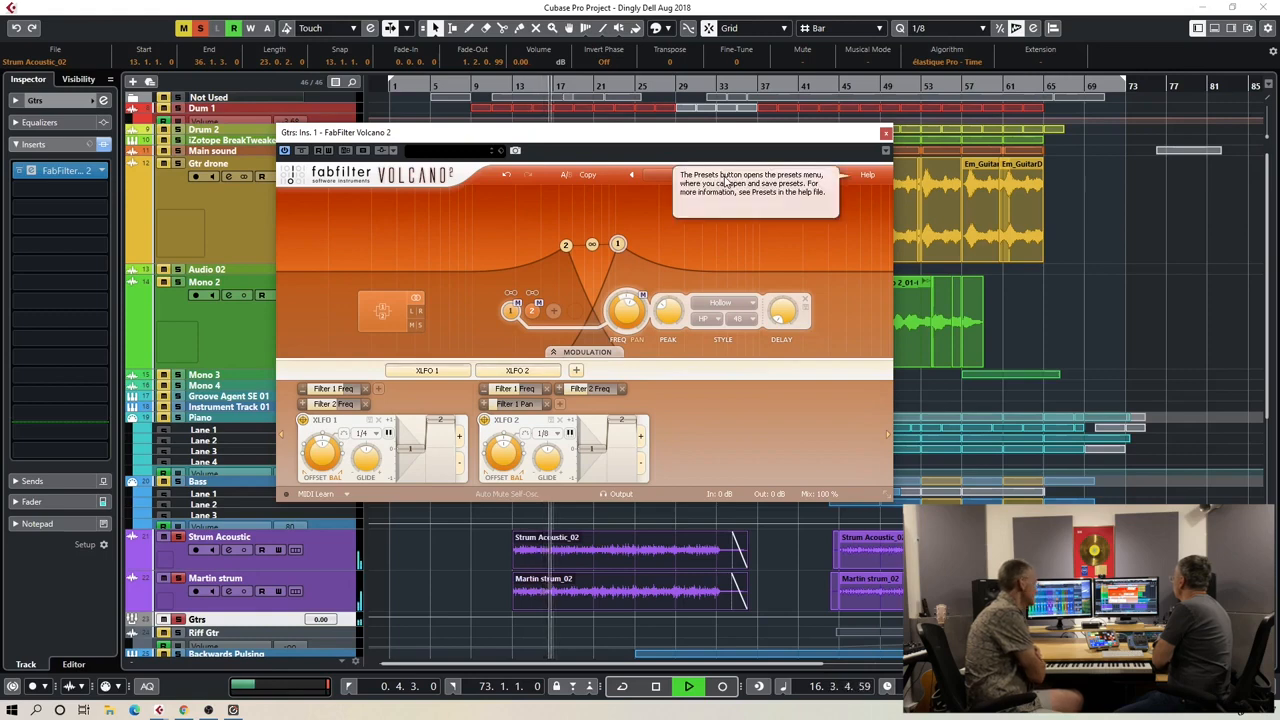
Unsolo the Gtrs channel and play the full mix from bar 13 to hear the Arpeggio 2 preset in context.
{"action": "left_click", "coordinate": [177, 620]}
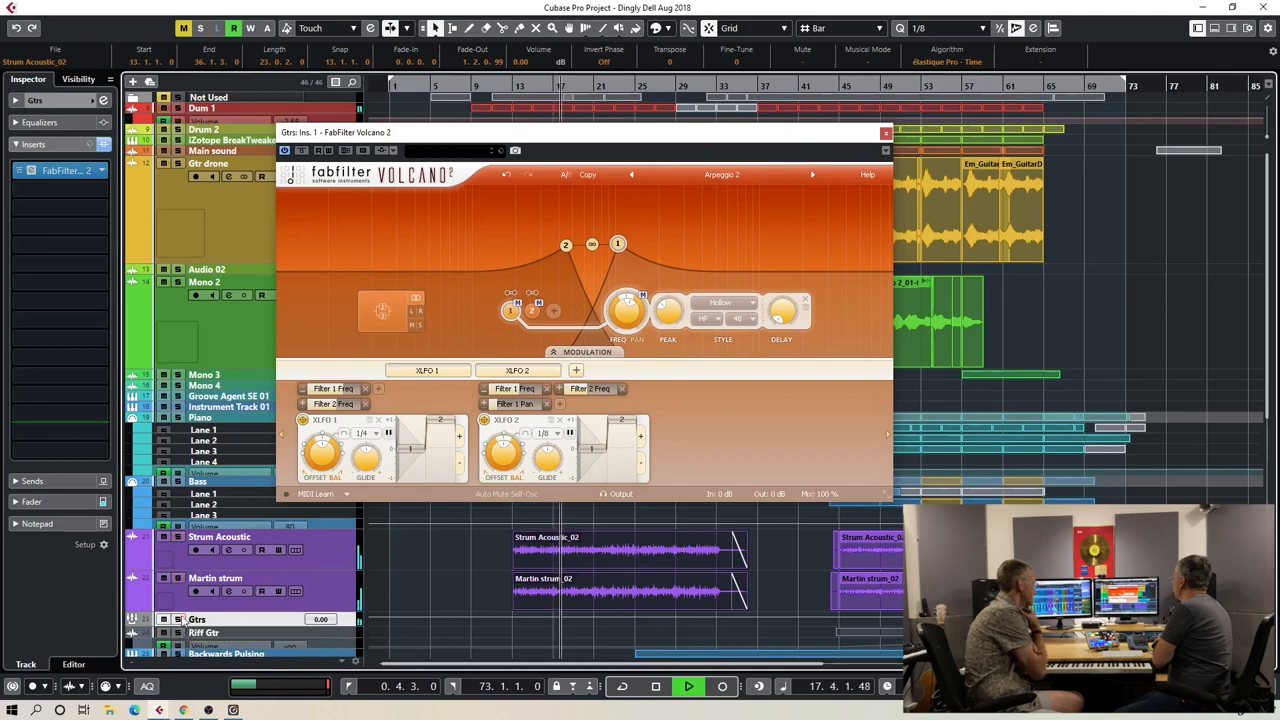
{"action": "key", "text": "space"}
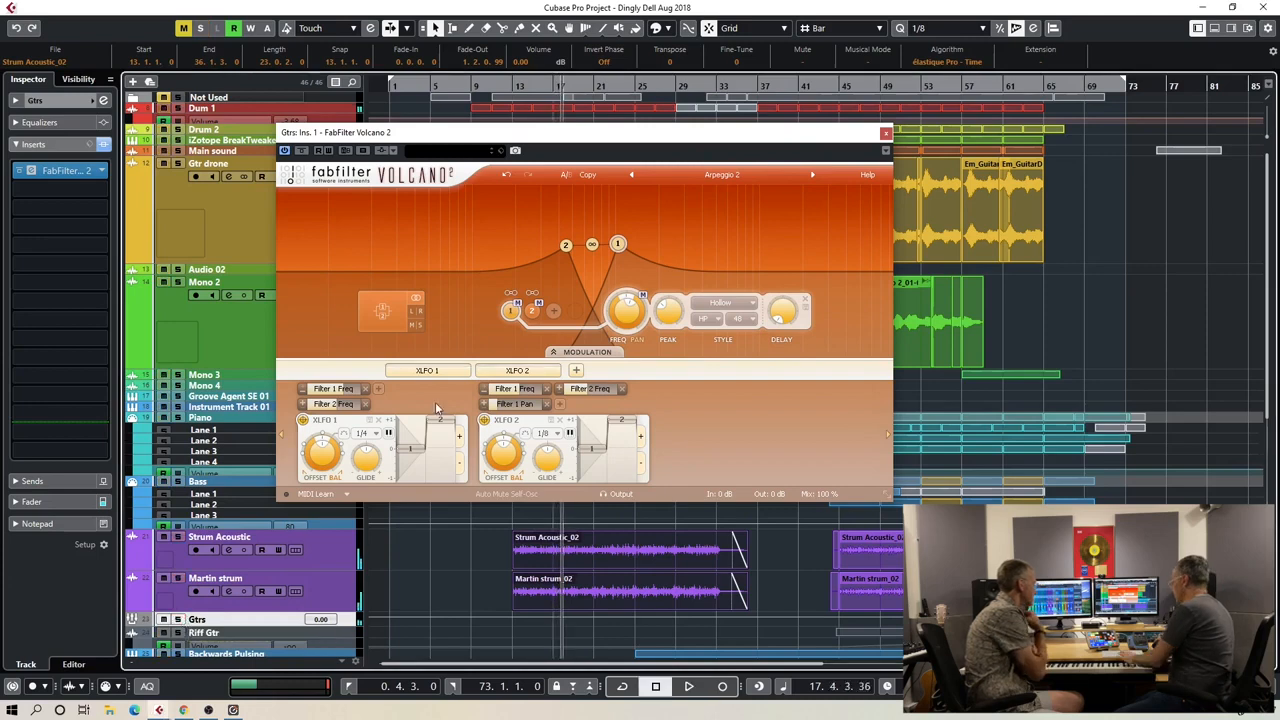
{"action": "left_click", "coordinate": [517, 86]}
{"action": "key", "text": "space"}
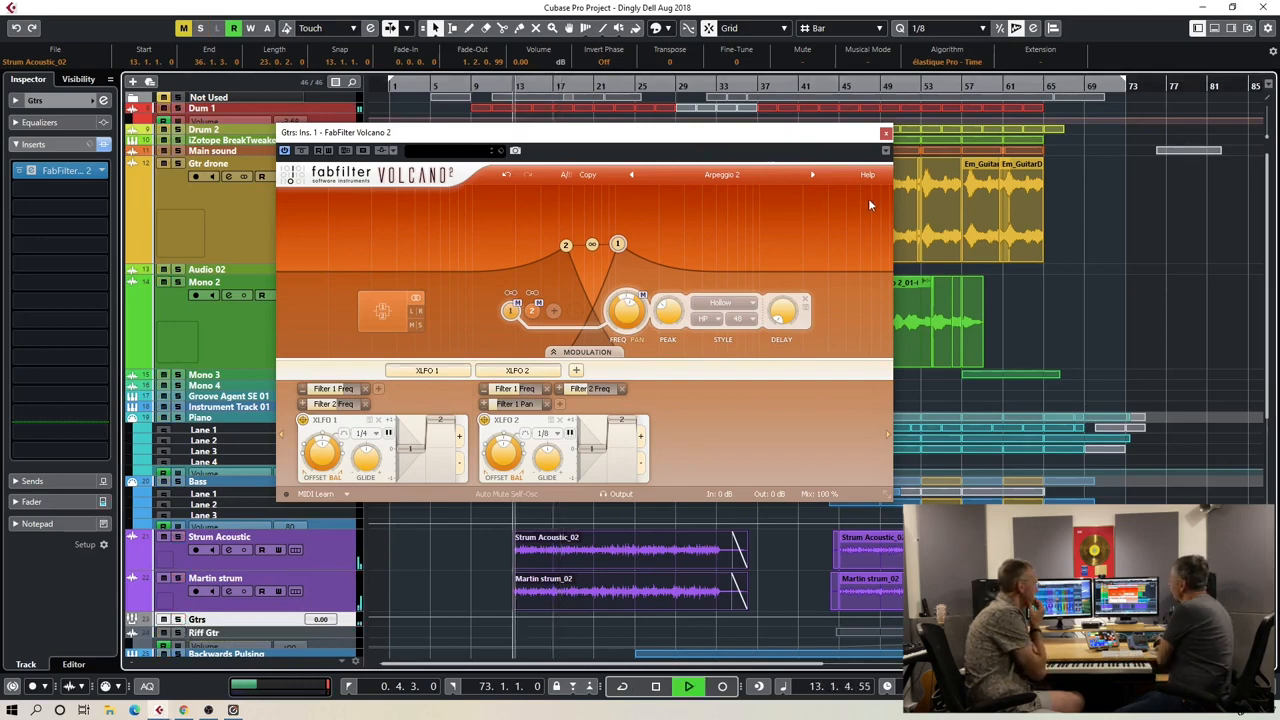
{"action": "mouse_move", "coordinate": [869, 204]}
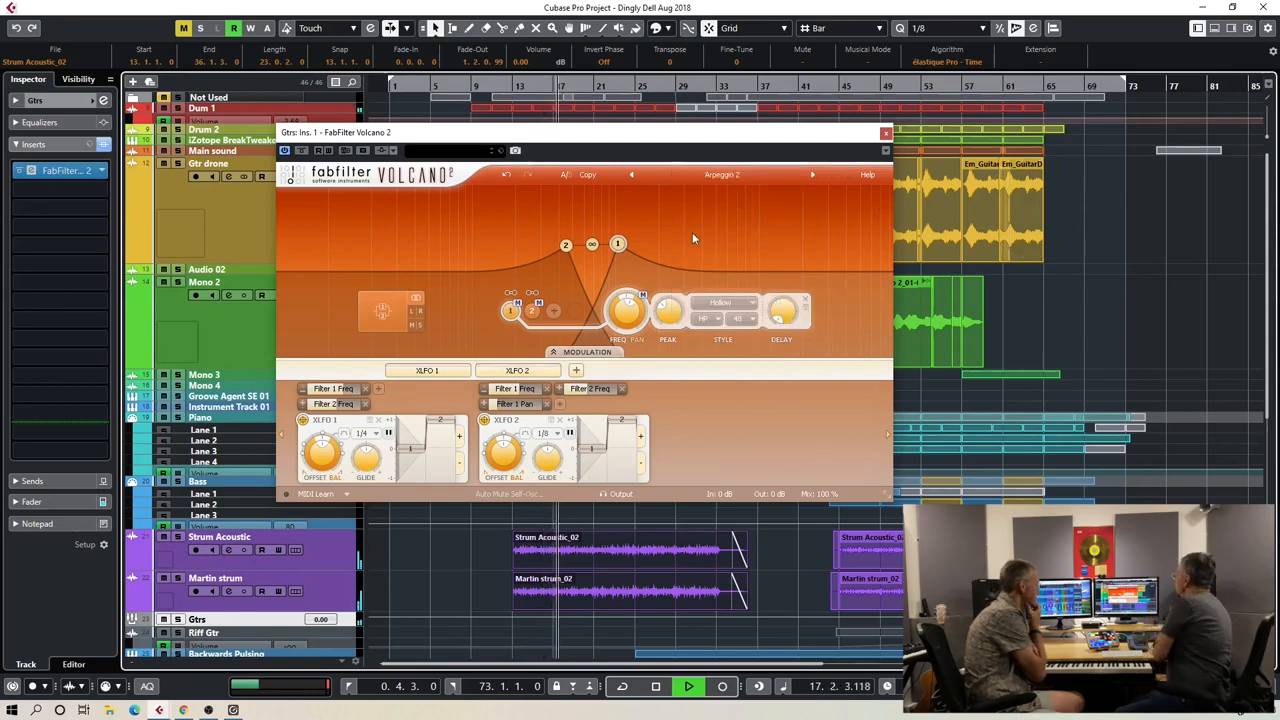
Compare the full mix with Volcano 2 bypassed and active on the Gtrs channel.
{"action": "left_click", "coordinate": [179, 620]}
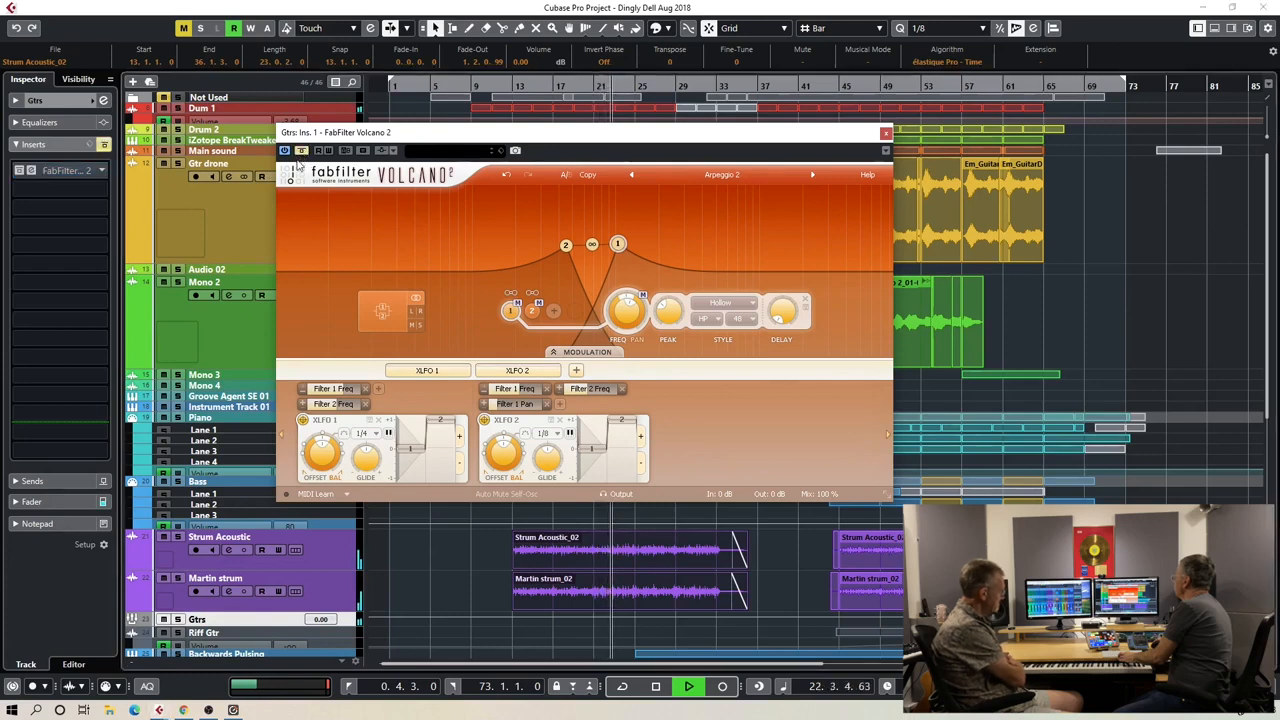
{"action": "left_click", "coordinate": [301, 152]}
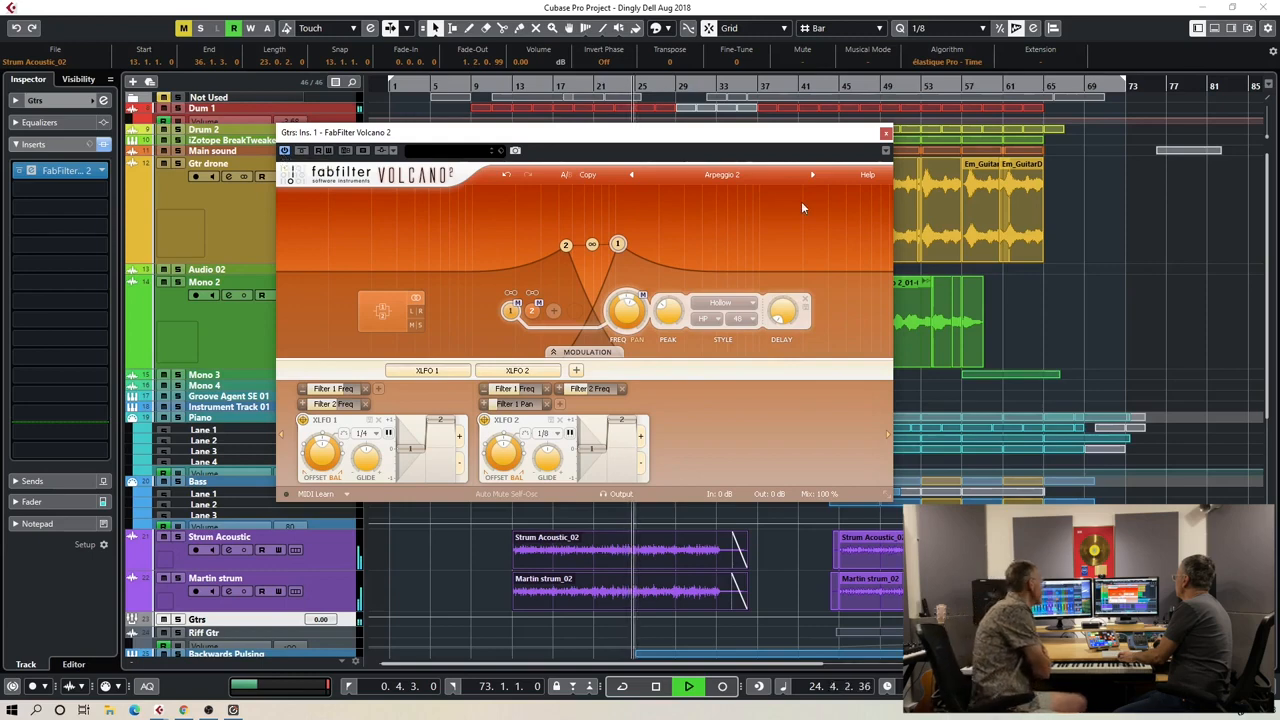
{"action": "mouse_move", "coordinate": [801, 205]}
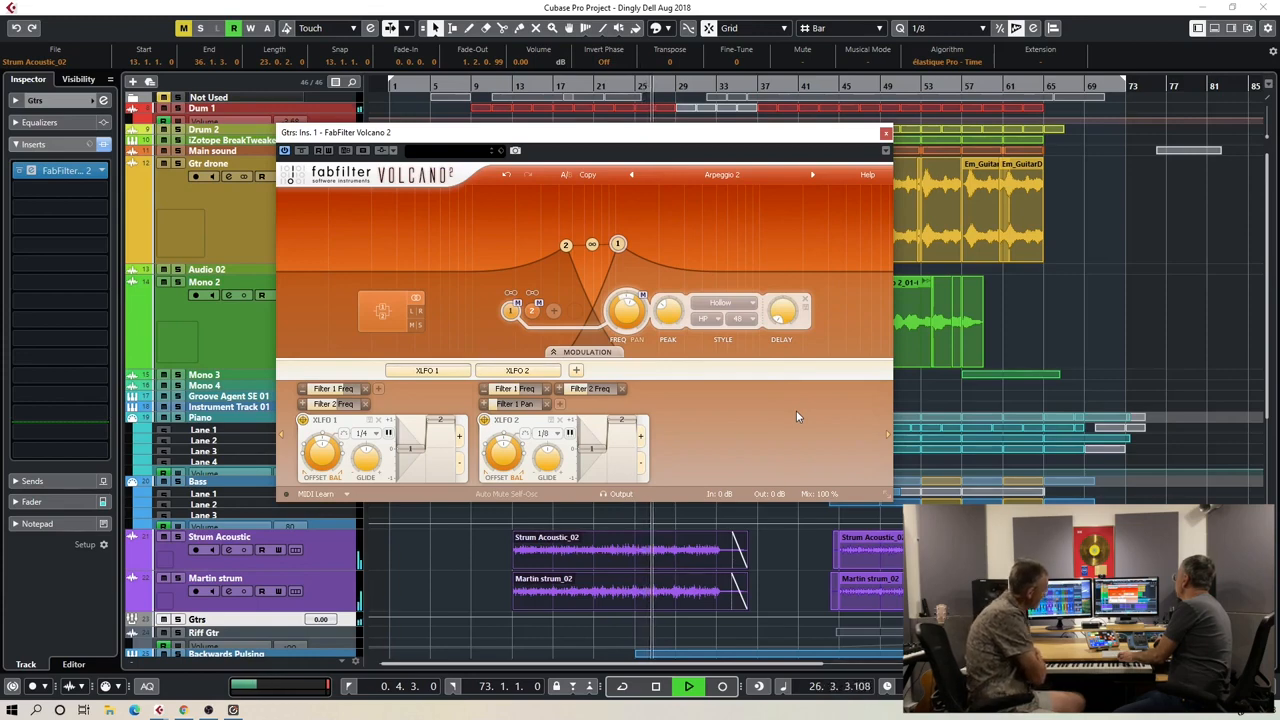
Add a third filter in Volcano 2, change it to low-pass, and give it a moderate resonant peak in the upper mids.
{"action": "left_click", "coordinate": [553, 310]}
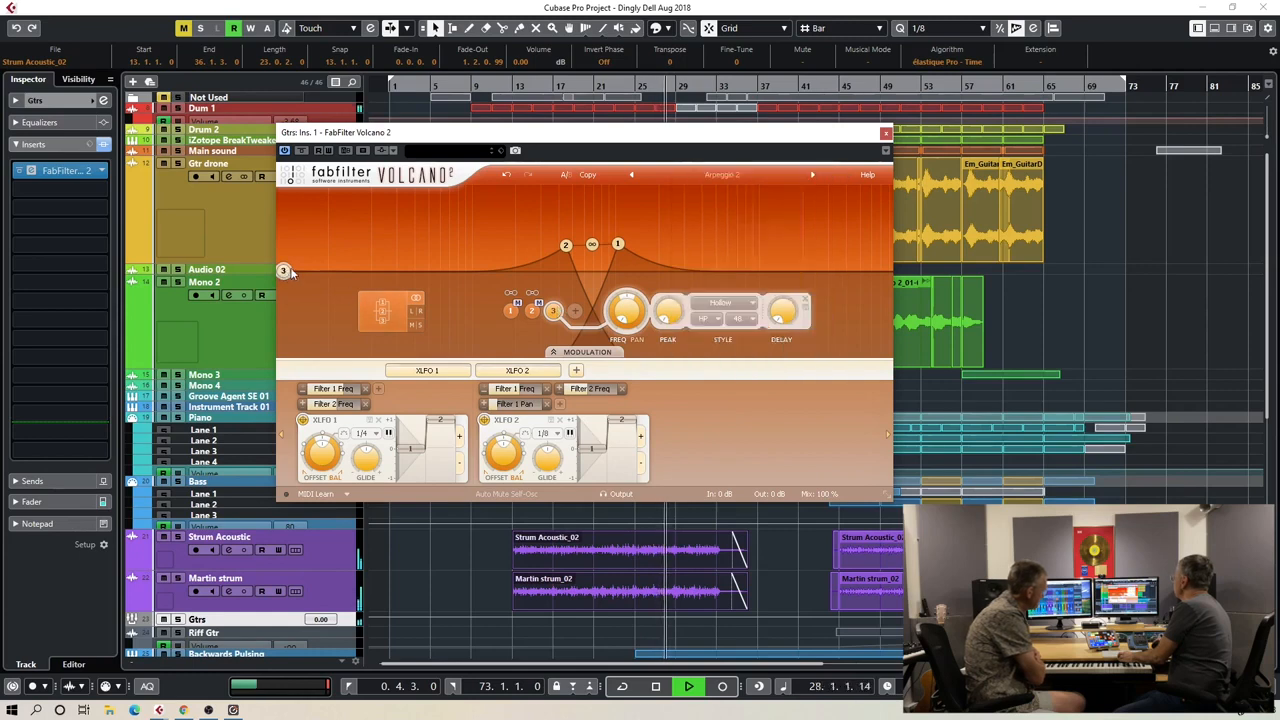
{"action": "left_click", "coordinate": [716, 322]}
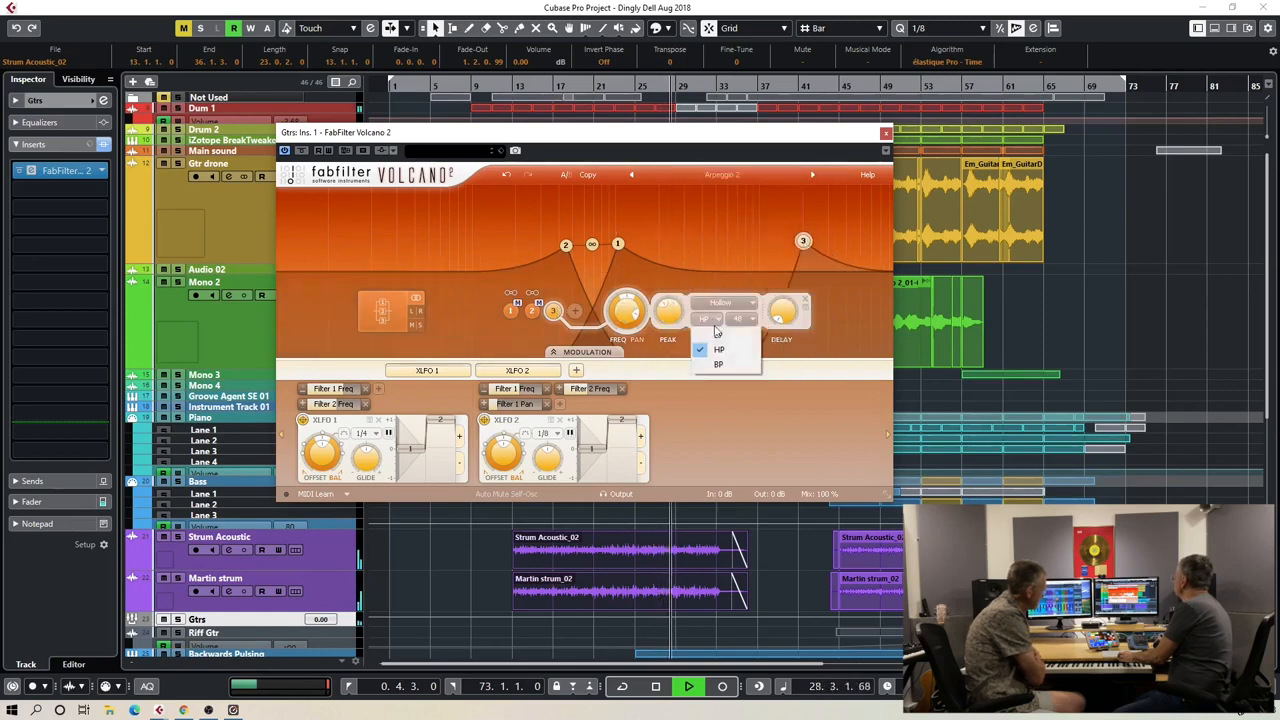
{"action": "left_click", "coordinate": [718, 335]}
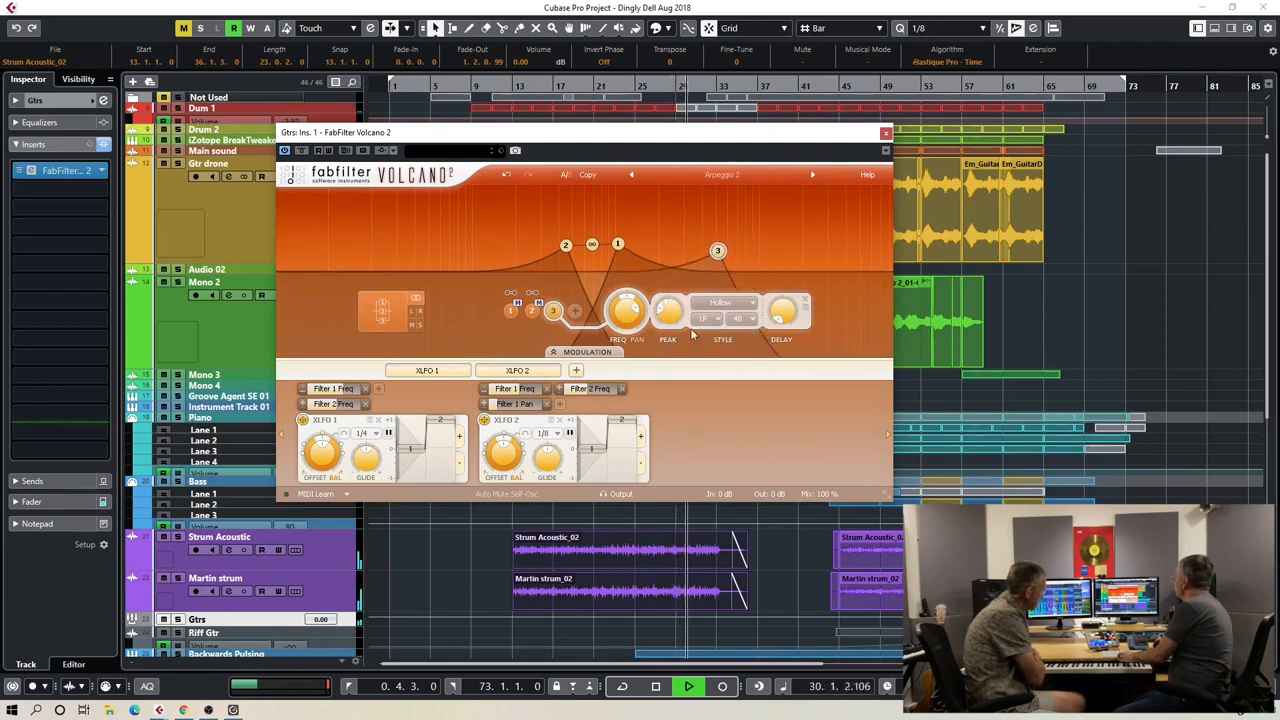
Solo the Gtrs channel and lower filter 3's cutoff and peak, settling just above filter 1 in the spectrum.
{"action": "left_click", "coordinate": [177, 619]}
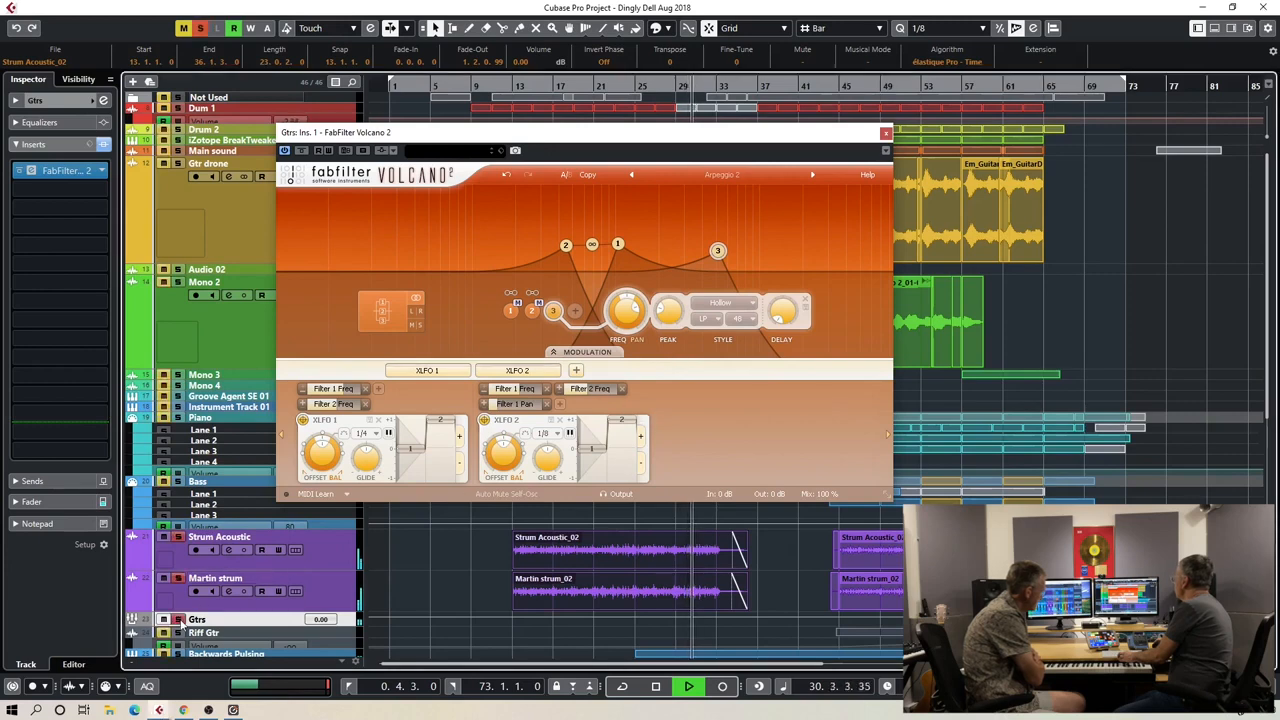
{"action": "left_click_drag", "start_coordinate": [717, 253], "coordinate": [650, 263]}
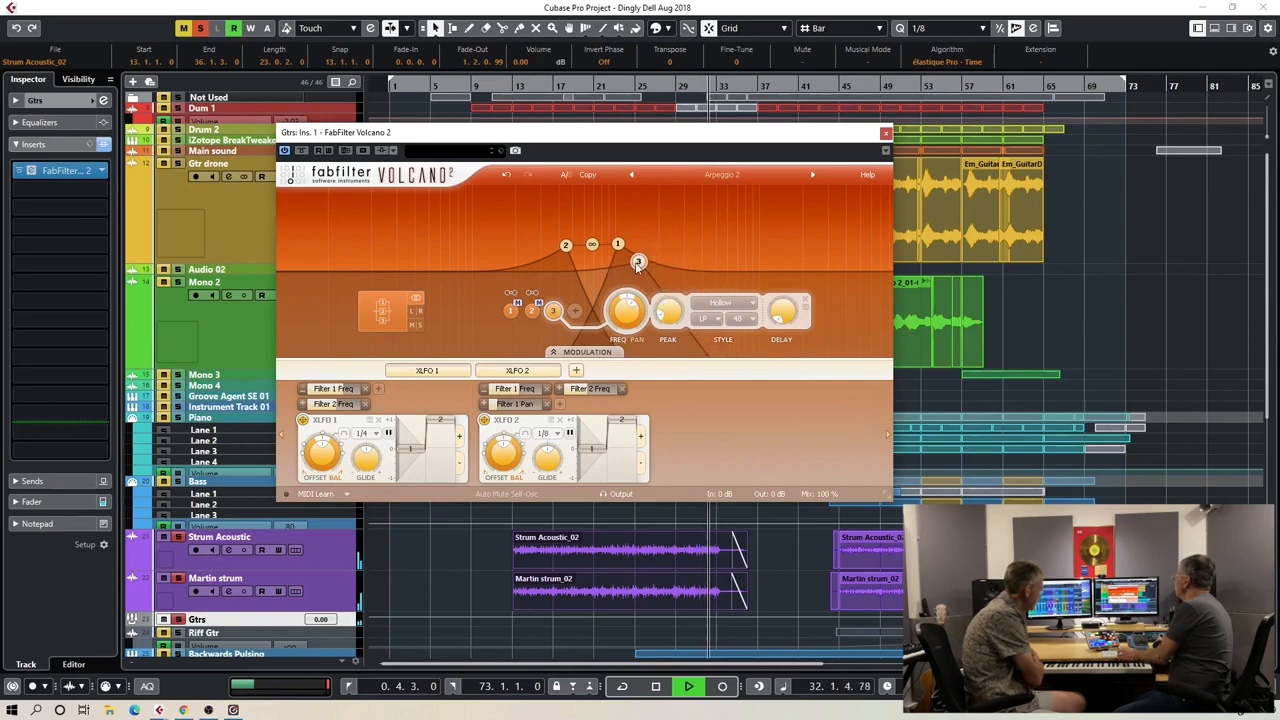
{"action": "mouse_move", "coordinate": [639, 264]}
{"action": "left_mouse_down"}
{"action": "mouse_move", "coordinate": [591, 276]}
{"action": "mouse_move", "coordinate": [582, 266]}
{"action": "mouse_move", "coordinate": [647, 262]}
{"action": "left_mouse_up"}
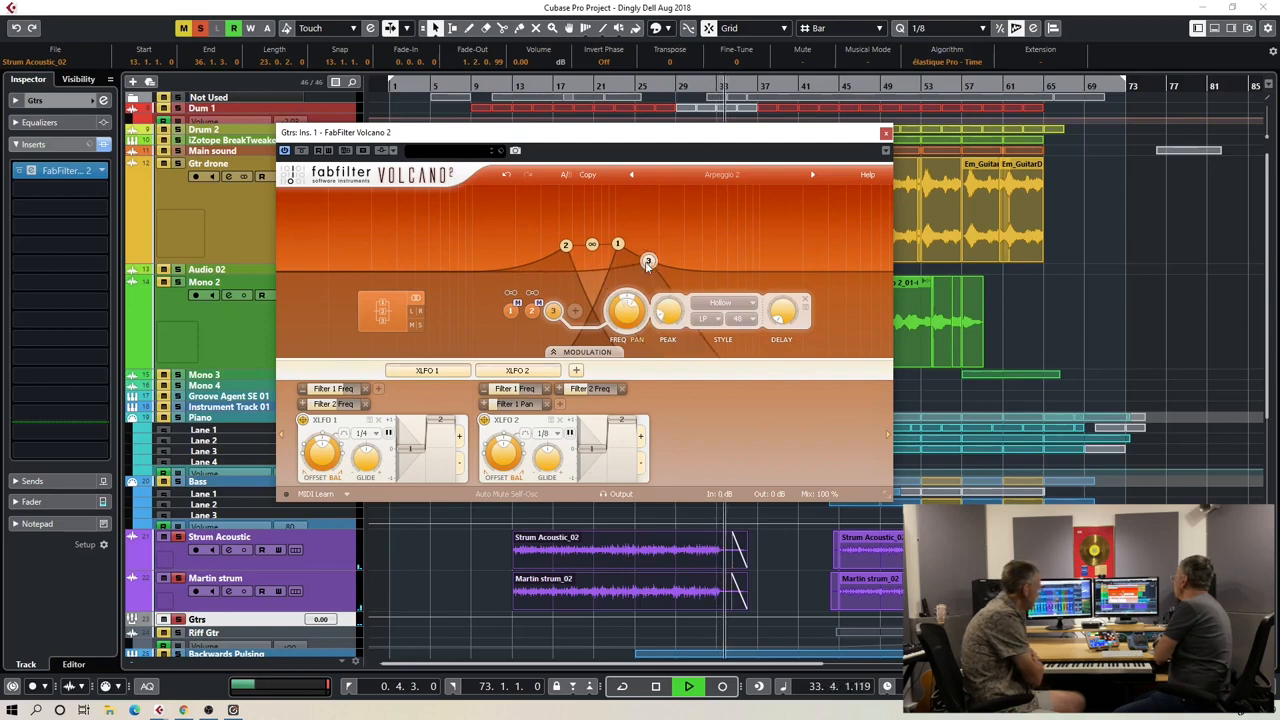
Replay the unsoloed full mix from bar 13, close Volcano 2, and bring the strummed guitar tracks into view.
{"action": "key", "text": "space"}
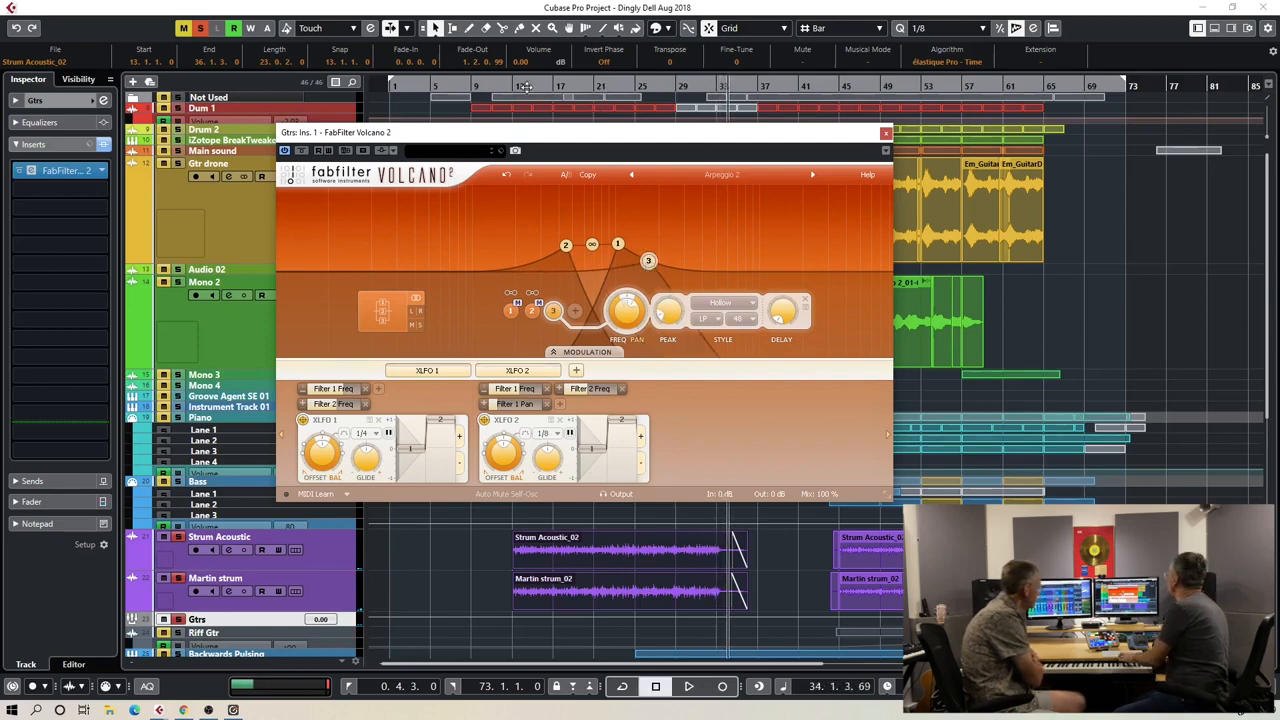
{"action": "left_click", "coordinate": [513, 86]}
{"action": "key", "text": "space"}
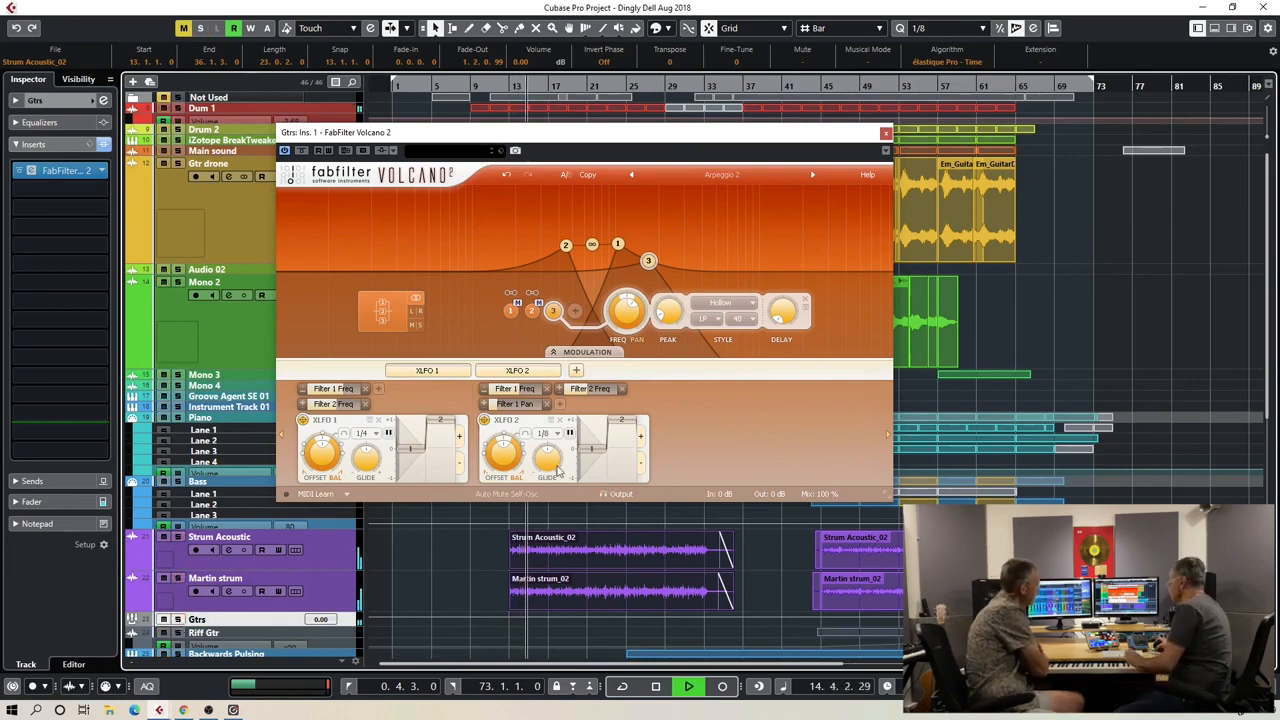
{"action": "left_click", "coordinate": [885, 134]}
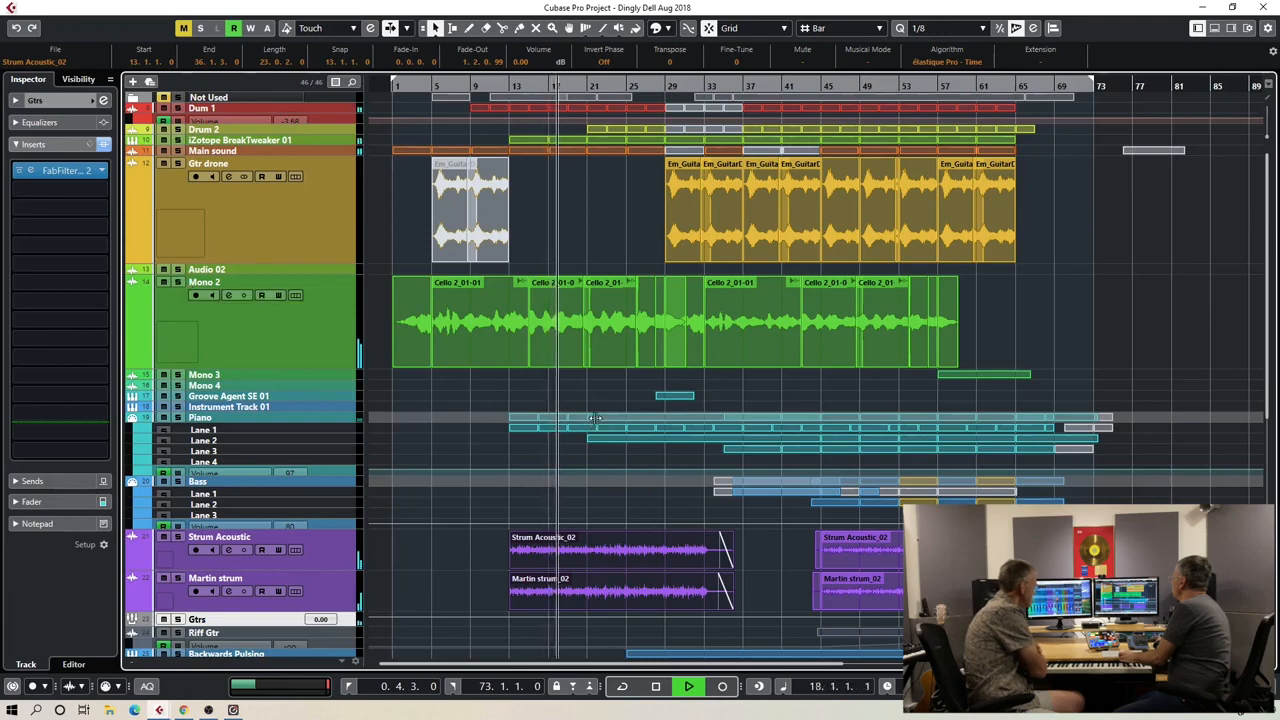
{"action": "scroll", "coordinate": [603, 423], "scroll_direction": "down", "scroll_amount": 3}
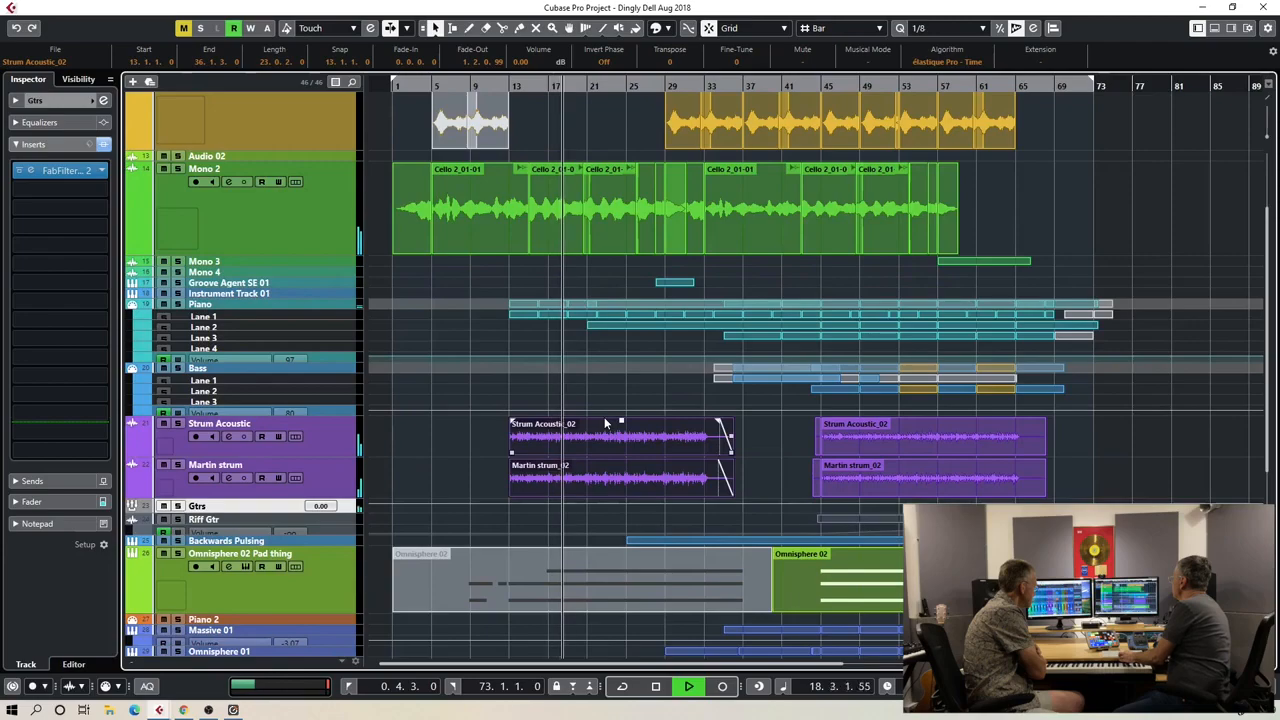